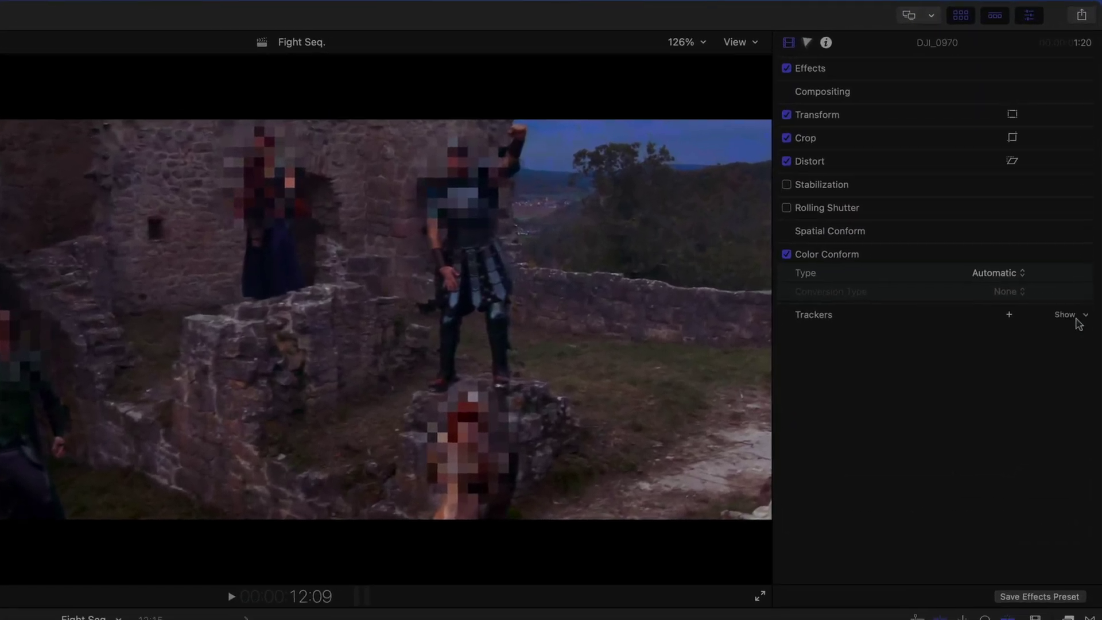
Rename the Object Track tracker after the person it follows, matching the other pixel tracks
{"action": "left_click", "coordinate": [1069, 316]}
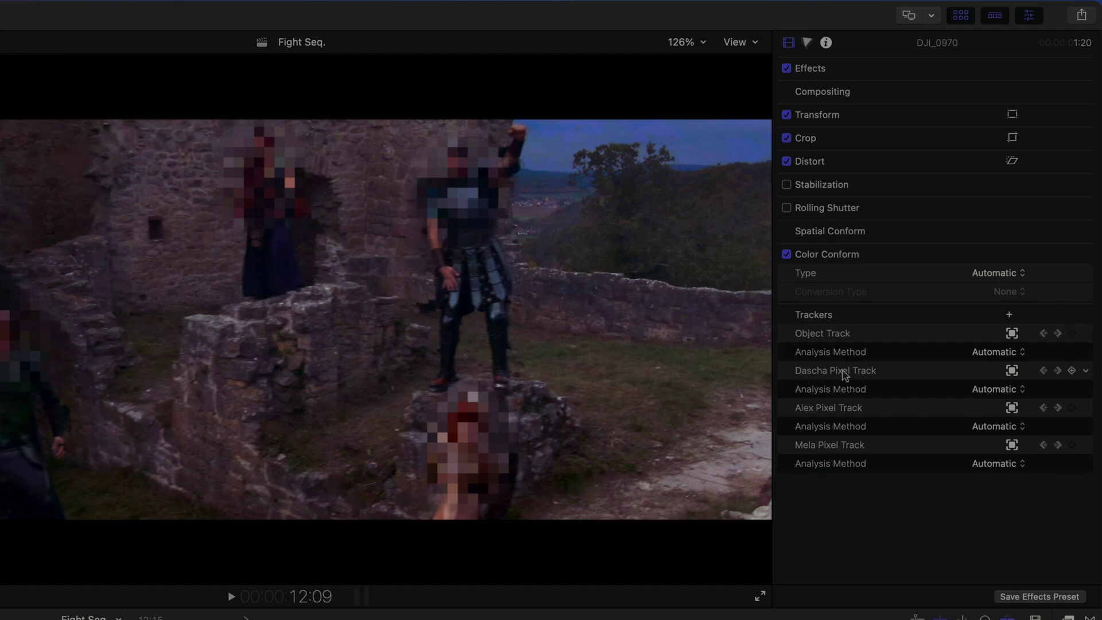
{"action": "left_click", "coordinate": [810, 336]}
{"action": "double_click", "coordinate": [810, 334]}
{"action": "double_click", "coordinate": [809, 334]}
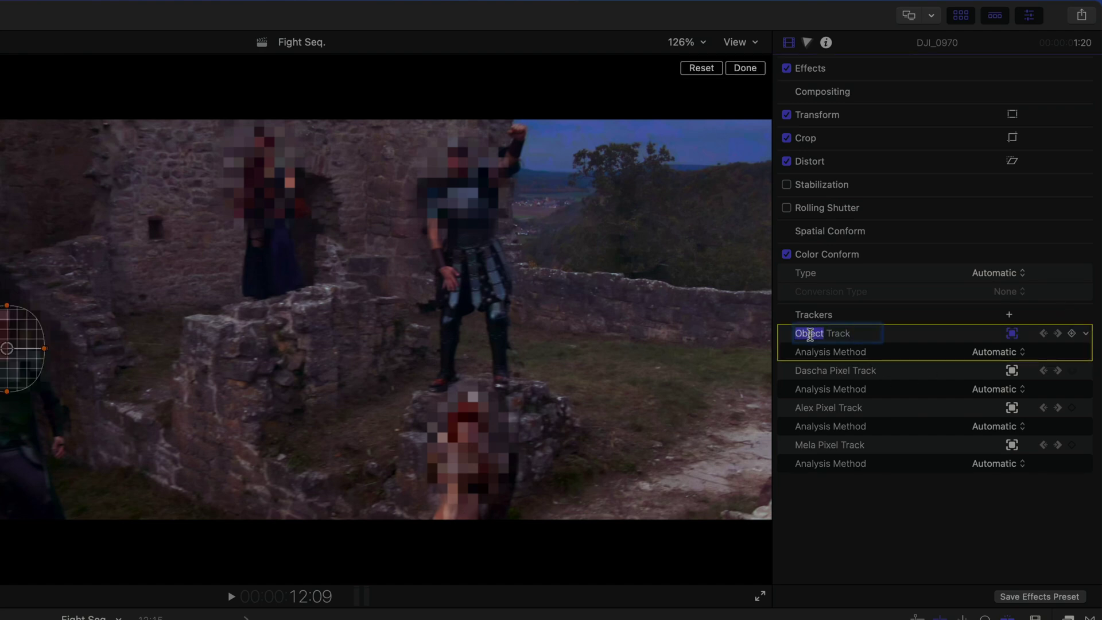
{"action": "type", "text": "Bill Pixel"}
{"action": "key", "text": "Return"}
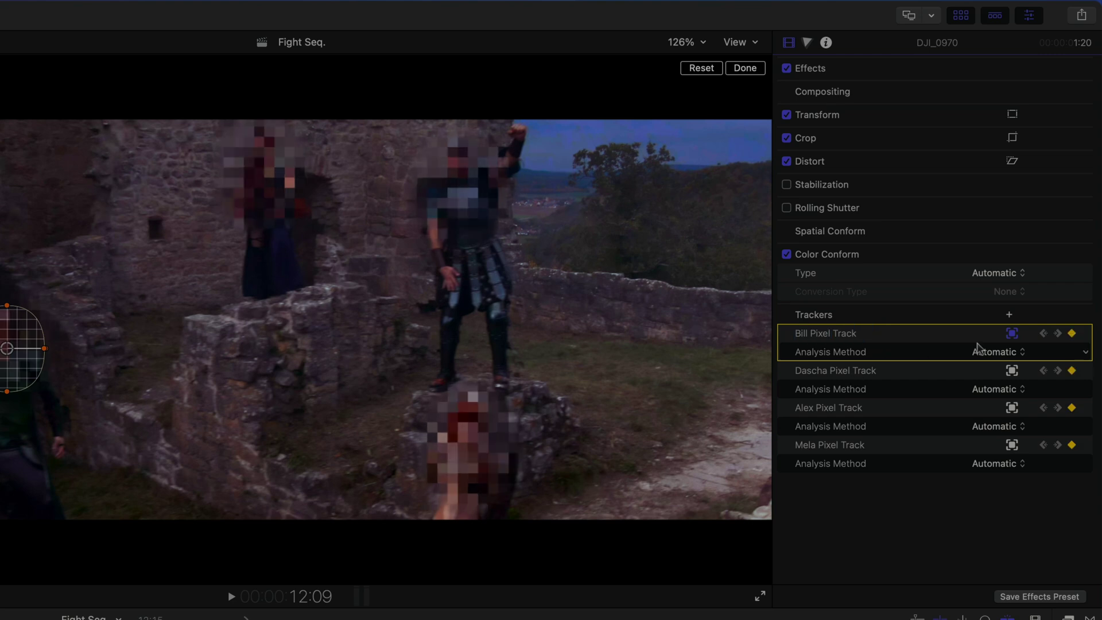
Collapse the Trackers list and expand the clip's Effects list, briefly selecting the colour effects
{"action": "left_click", "coordinate": [1064, 315]}
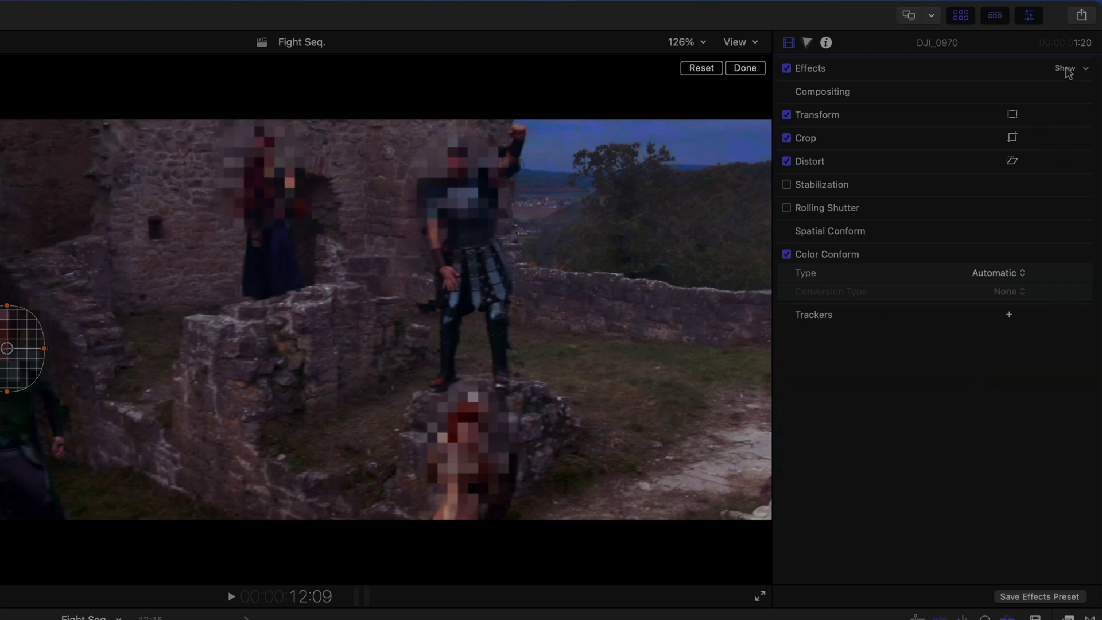
{"action": "left_click", "coordinate": [1066, 69]}
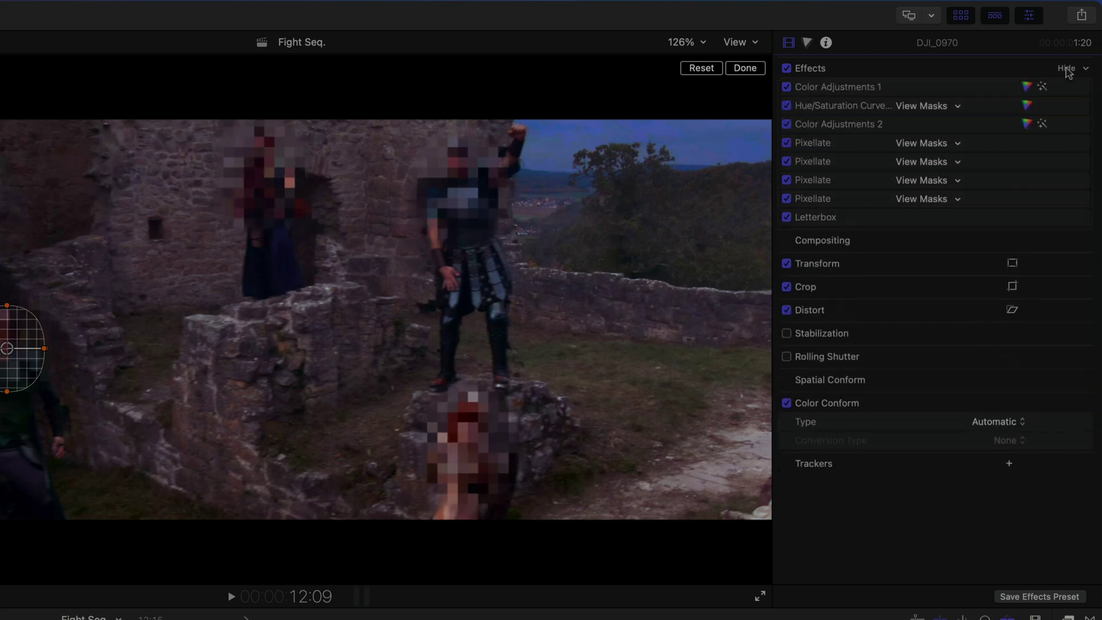
{"action": "left_click", "coordinate": [828, 87]}
{"action": "left_click", "coordinate": [828, 125], "text": "shift"}
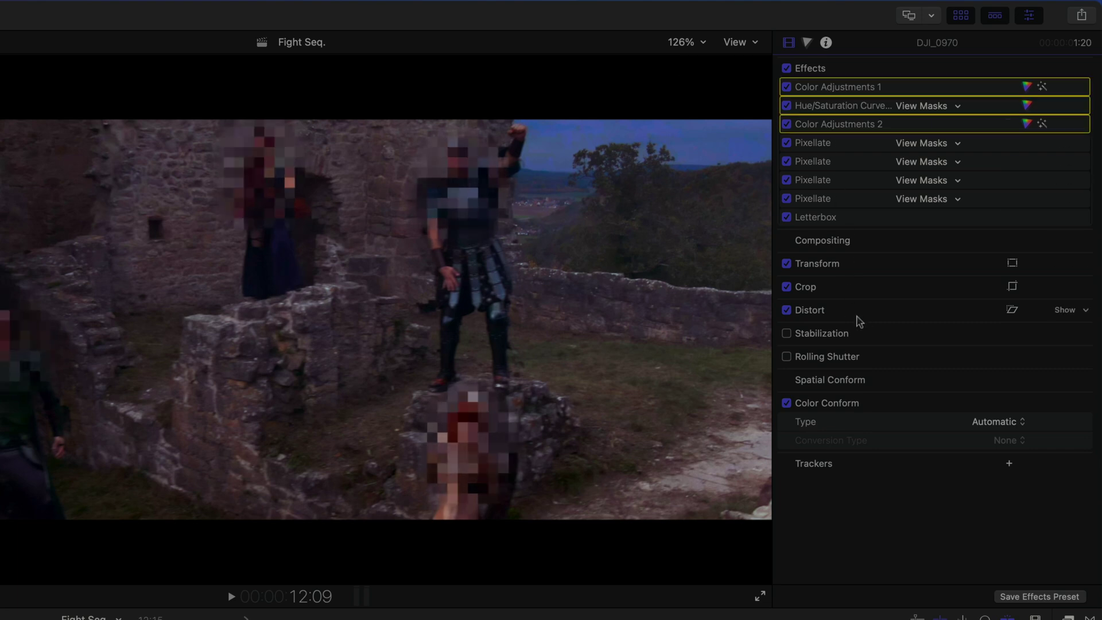
{"action": "left_click", "coordinate": [868, 246]}
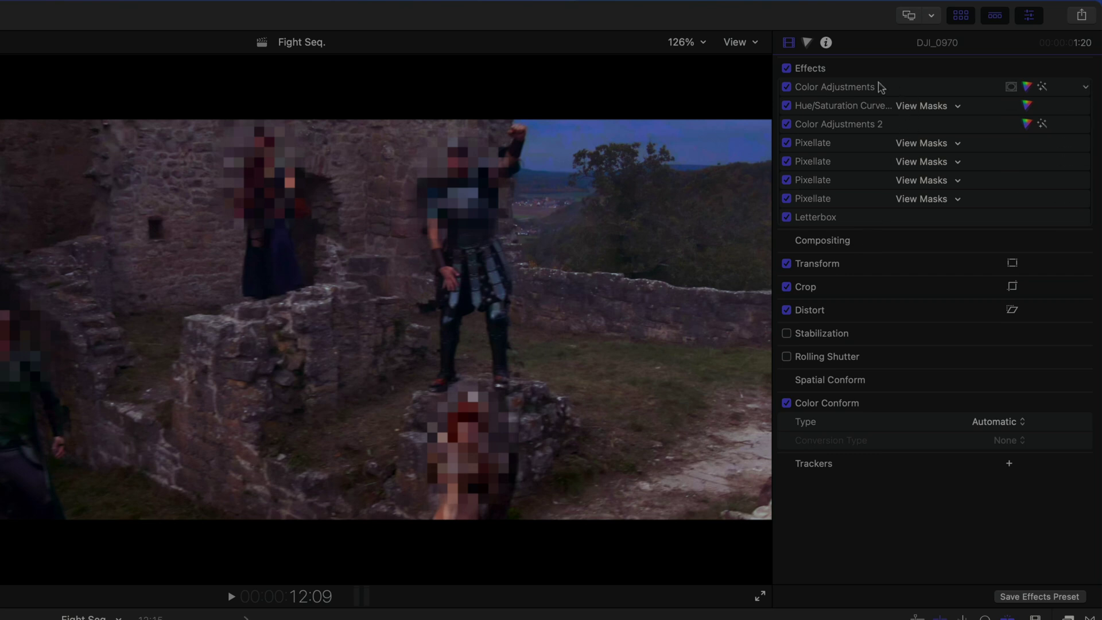
{"action": "left_click", "coordinate": [1027, 88]}
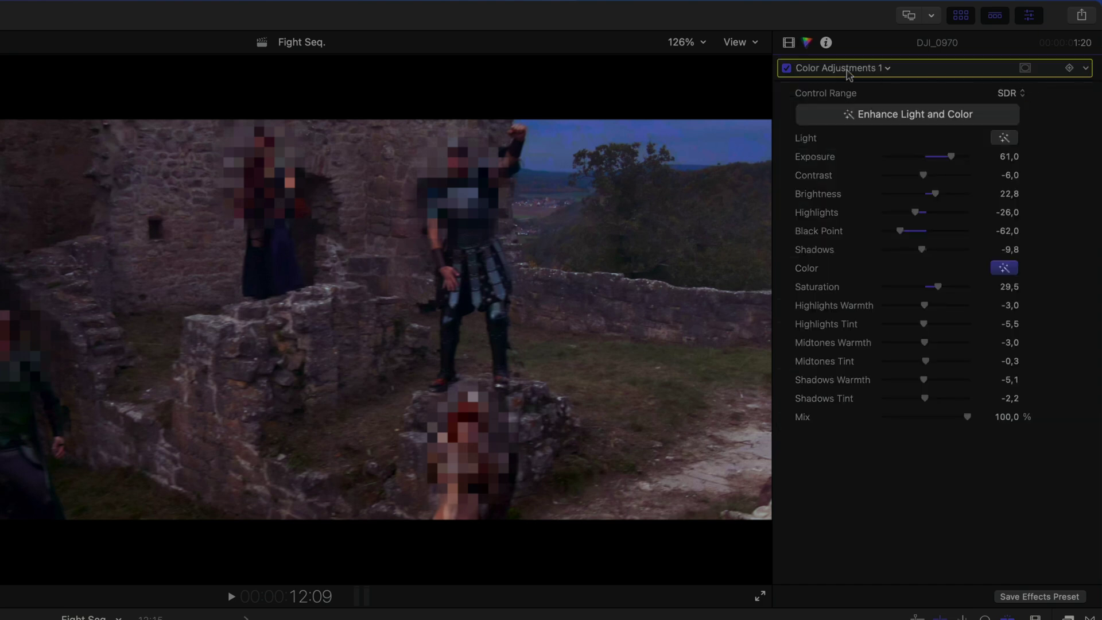
{"action": "left_click", "coordinate": [788, 42]}
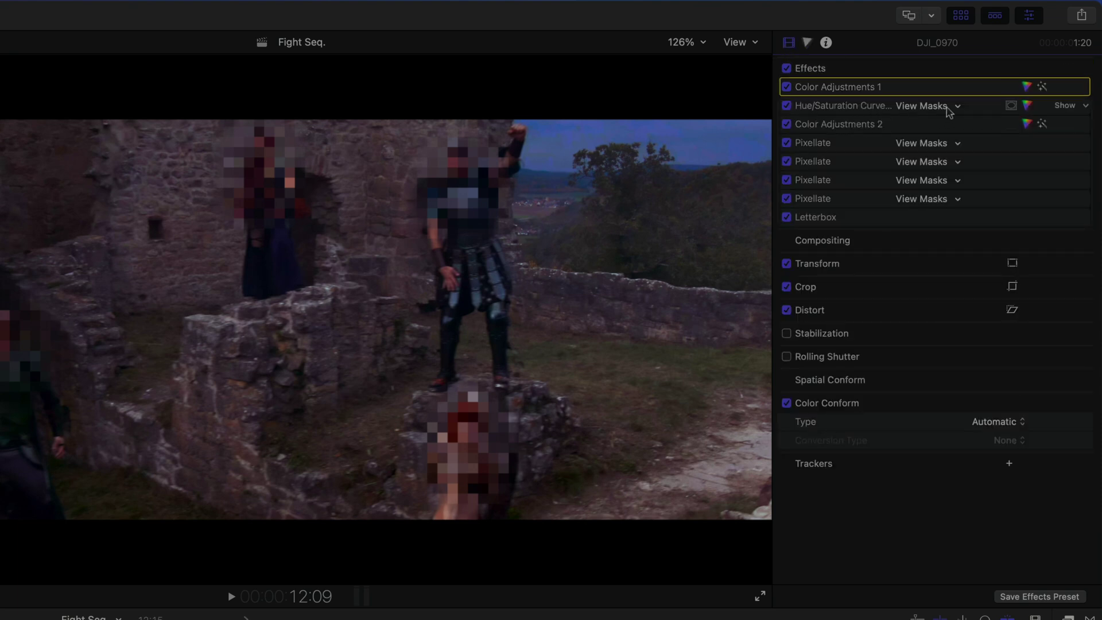
{"action": "left_click", "coordinate": [1026, 106]}
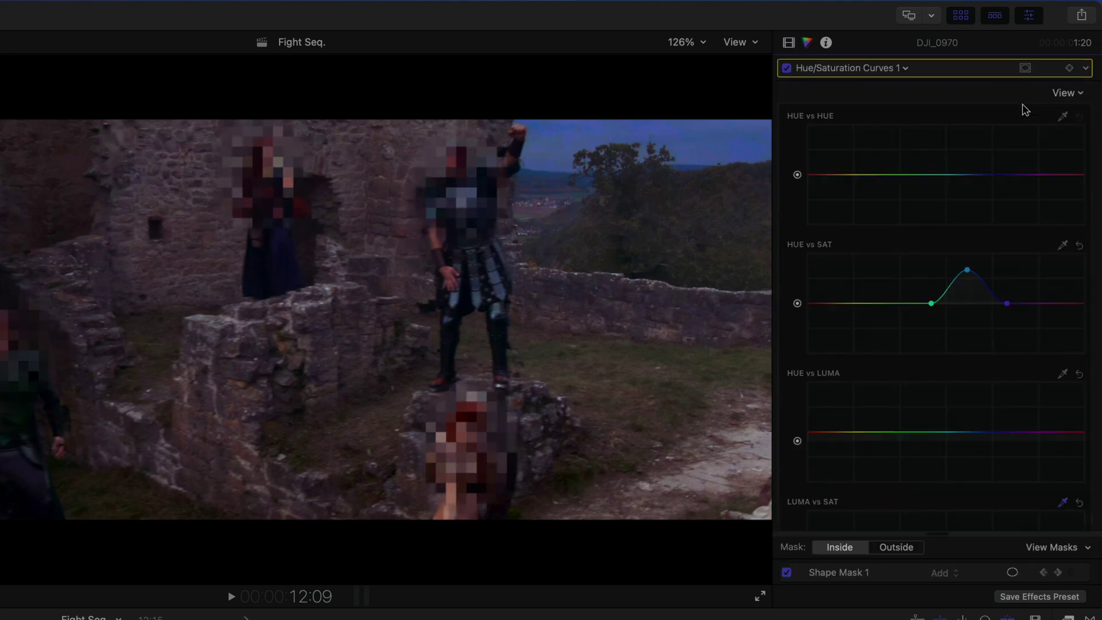
{"action": "left_click", "coordinate": [788, 44]}
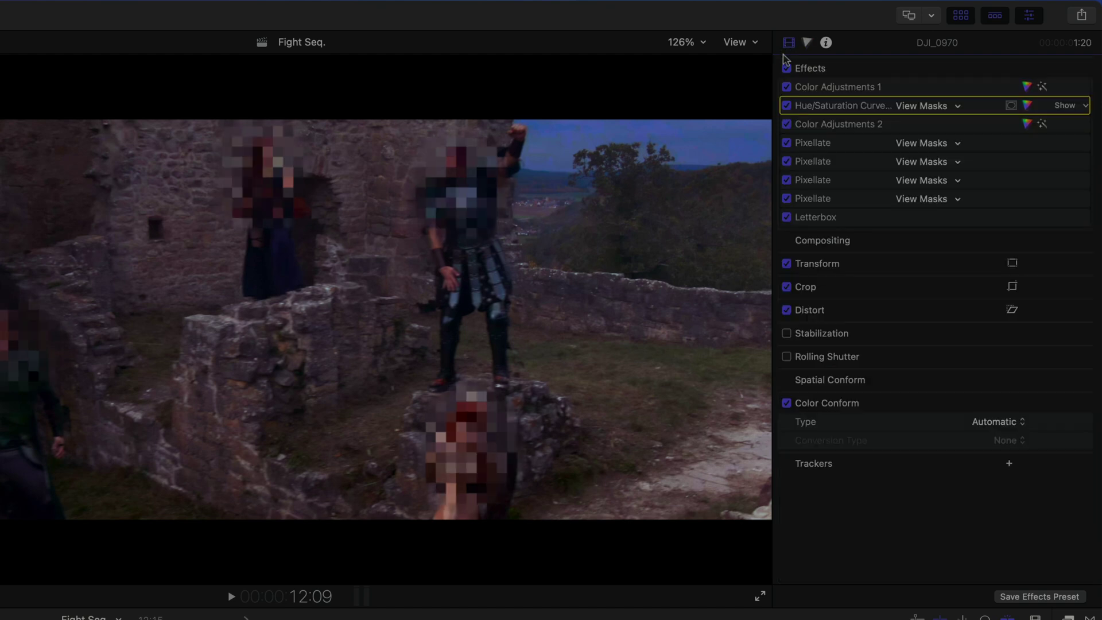
{"action": "left_click", "coordinate": [891, 92]}
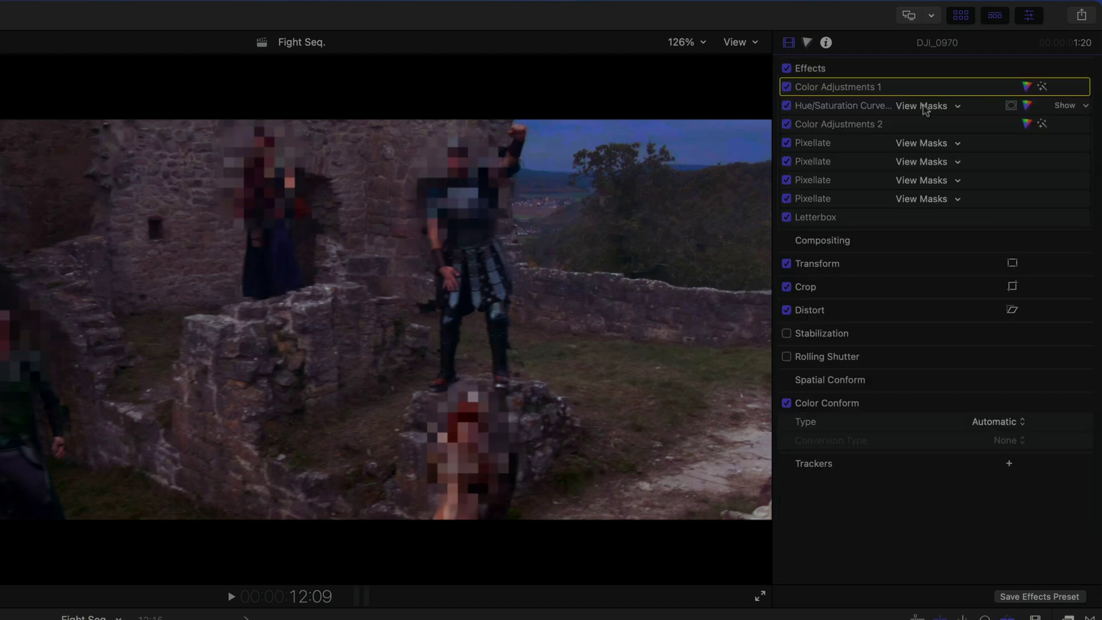
{"action": "left_click", "coordinate": [855, 125]}
{"action": "left_click", "coordinate": [856, 105]}
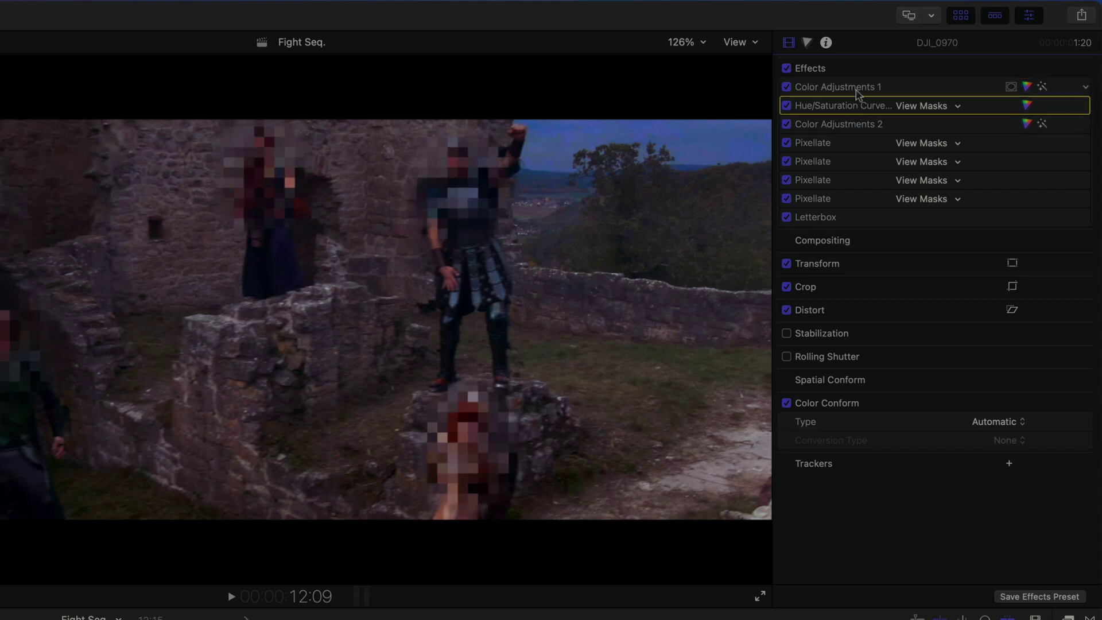
{"action": "left_click", "coordinate": [884, 87]}
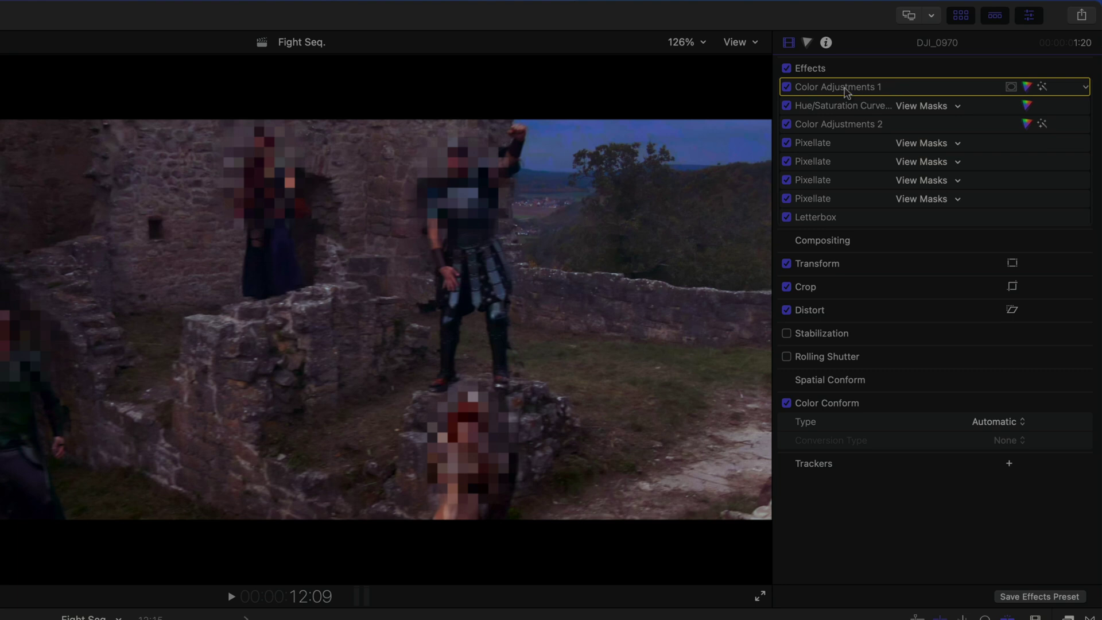
{"action": "left_click", "coordinate": [786, 87]}
{"action": "left_click", "coordinate": [786, 87]}
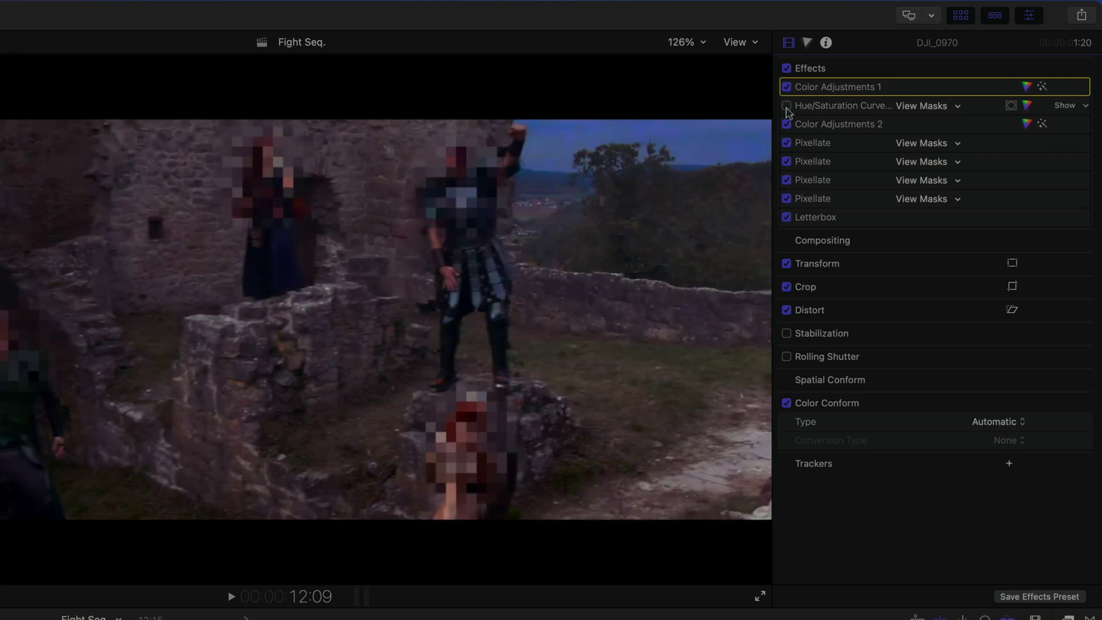
{"action": "left_click", "coordinate": [787, 124]}
{"action": "left_click", "coordinate": [787, 124]}
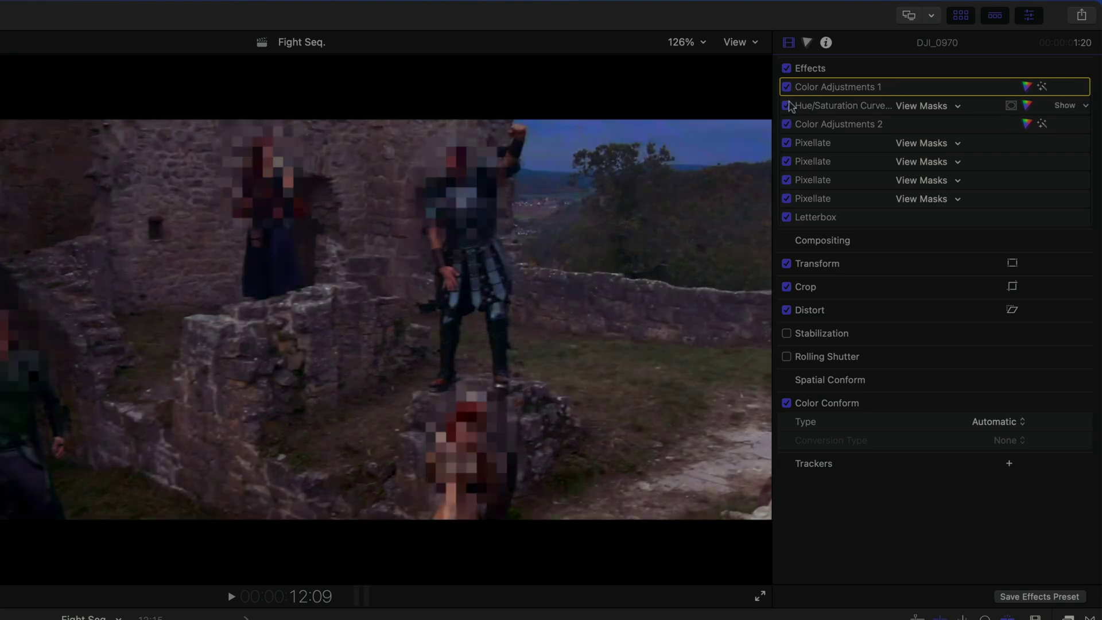
Rename the Color Adjustments 1 effect to Baseline Correction
{"action": "double_click", "coordinate": [866, 90]}
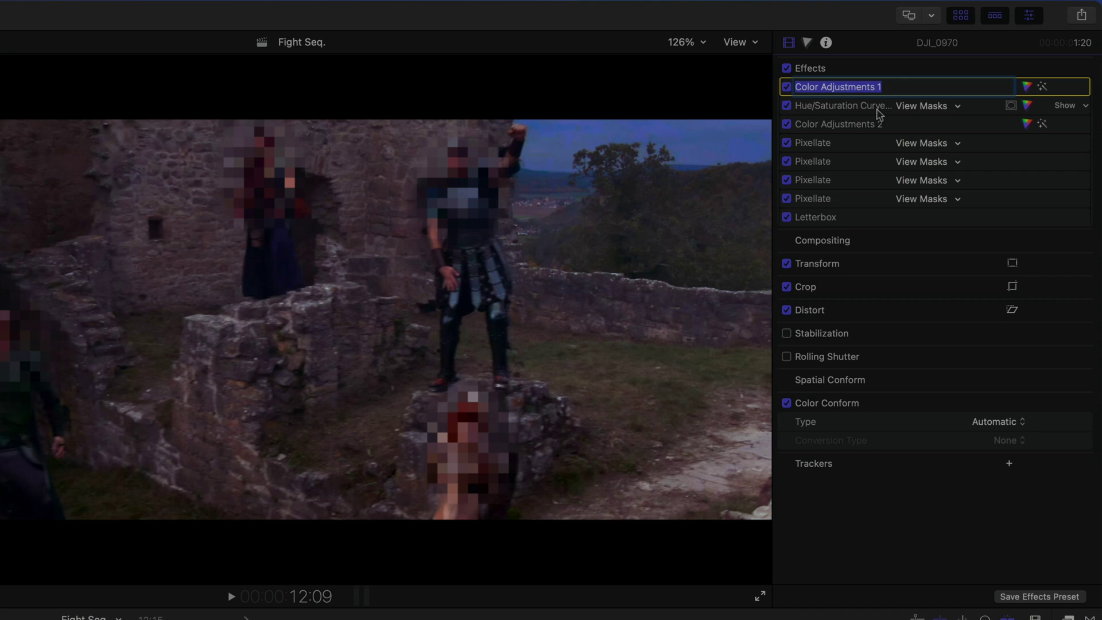
{"action": "left_click", "coordinate": [870, 108]}
{"action": "right_click", "coordinate": [866, 109]}
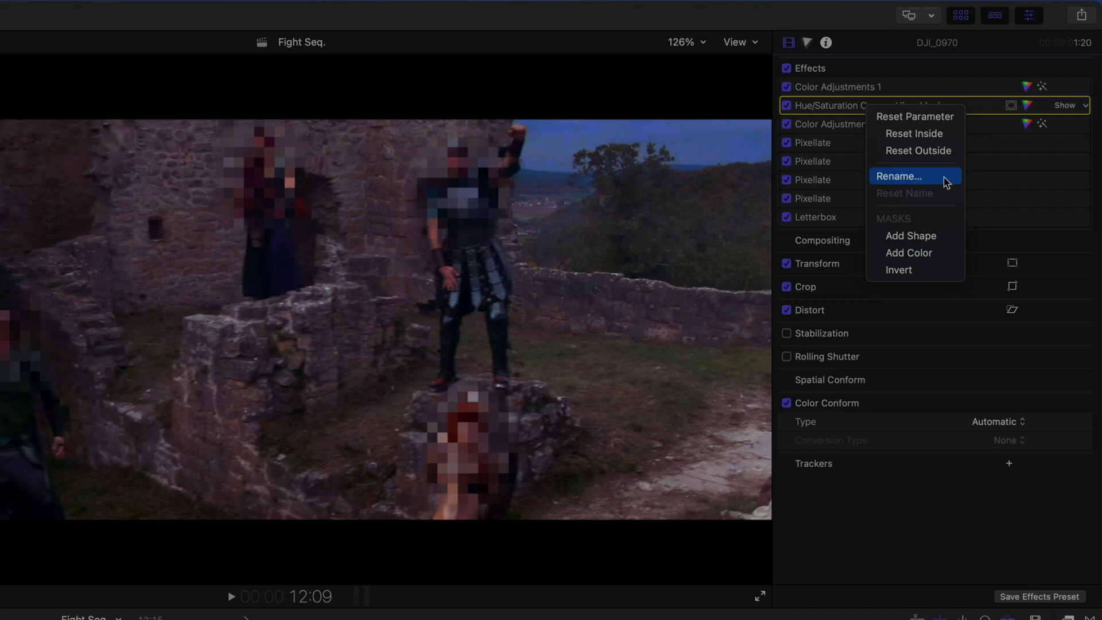
{"action": "left_click", "coordinate": [993, 182]}
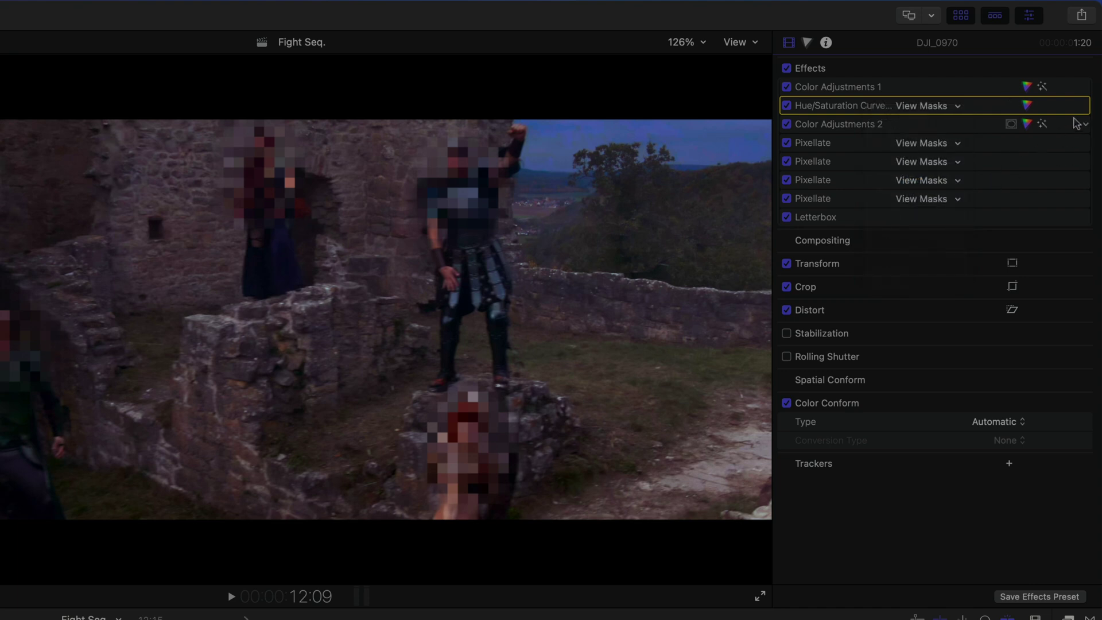
{"action": "left_click", "coordinate": [1085, 106]}
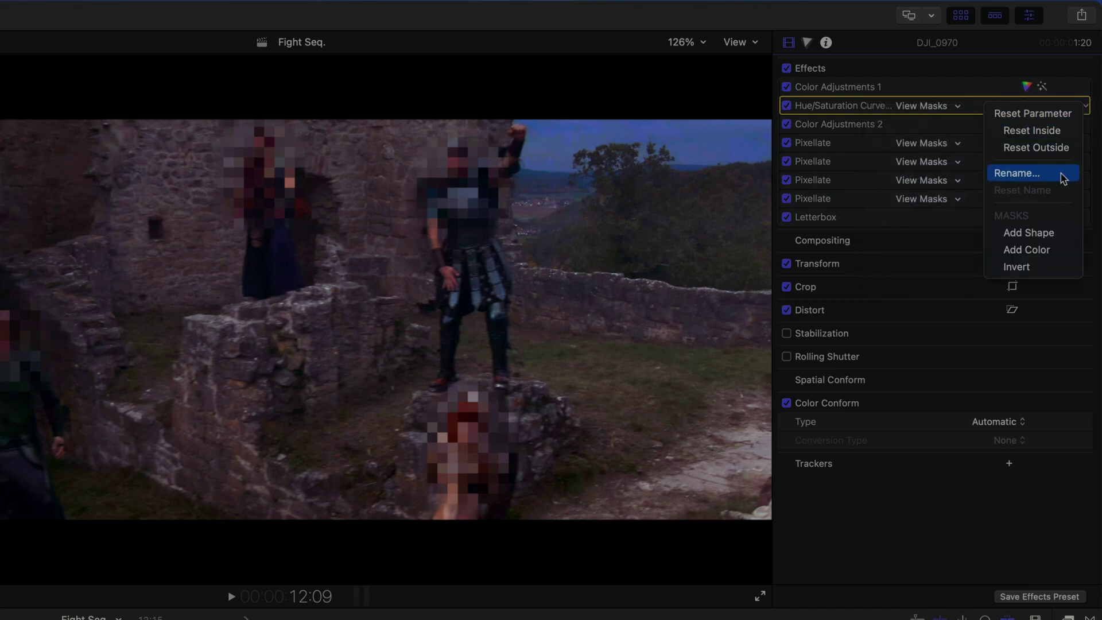
{"action": "left_click", "coordinate": [864, 114]}
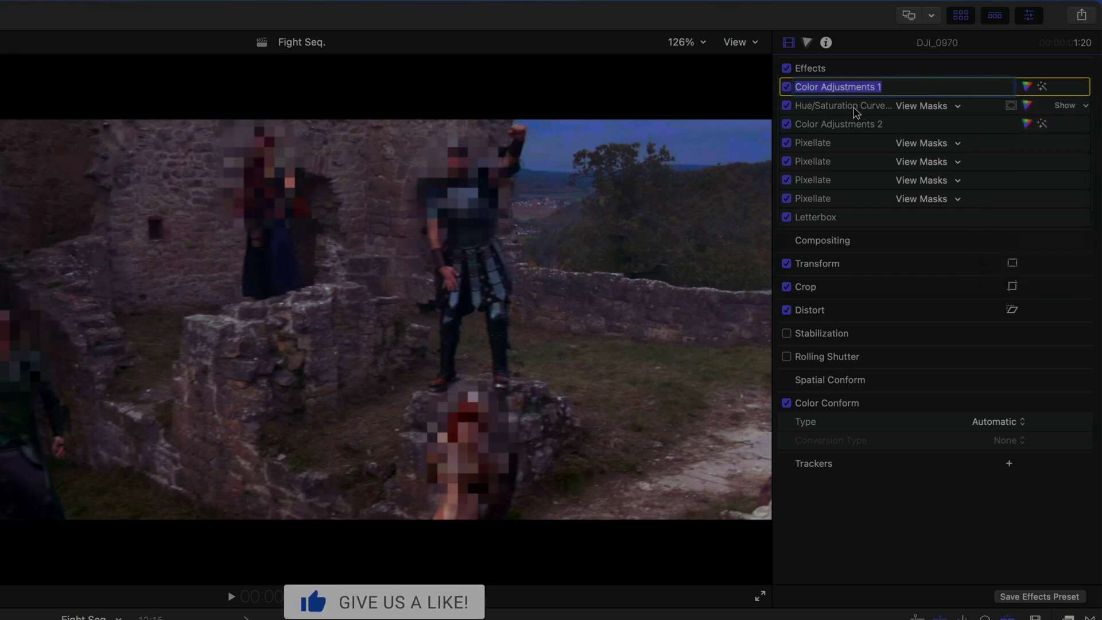
{"action": "type", "text": "Ba"}
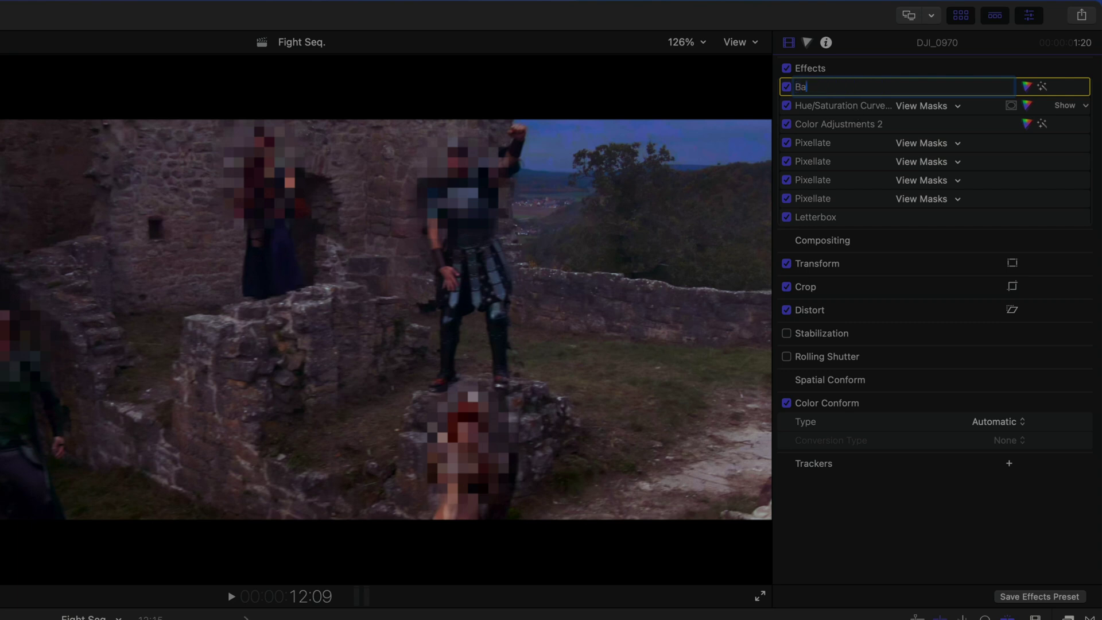
{"action": "type", "text": "seline Correction"}
{"action": "key", "text": "Return"}
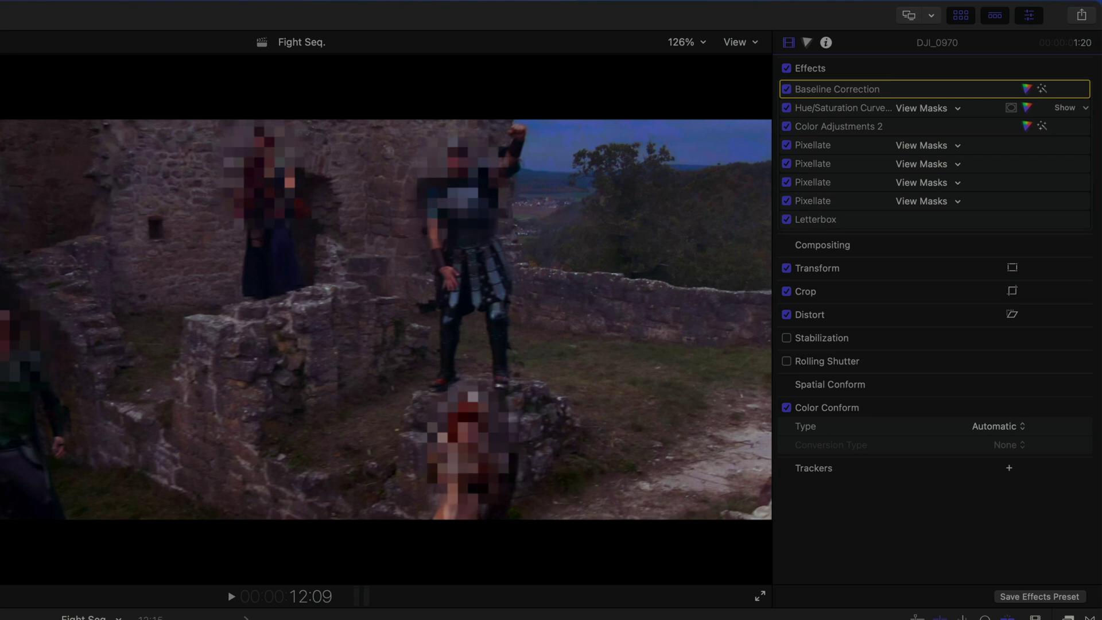
Rename the Hue/Saturation Curves effect to Sky Enhance
{"action": "left_click", "coordinate": [831, 110]}
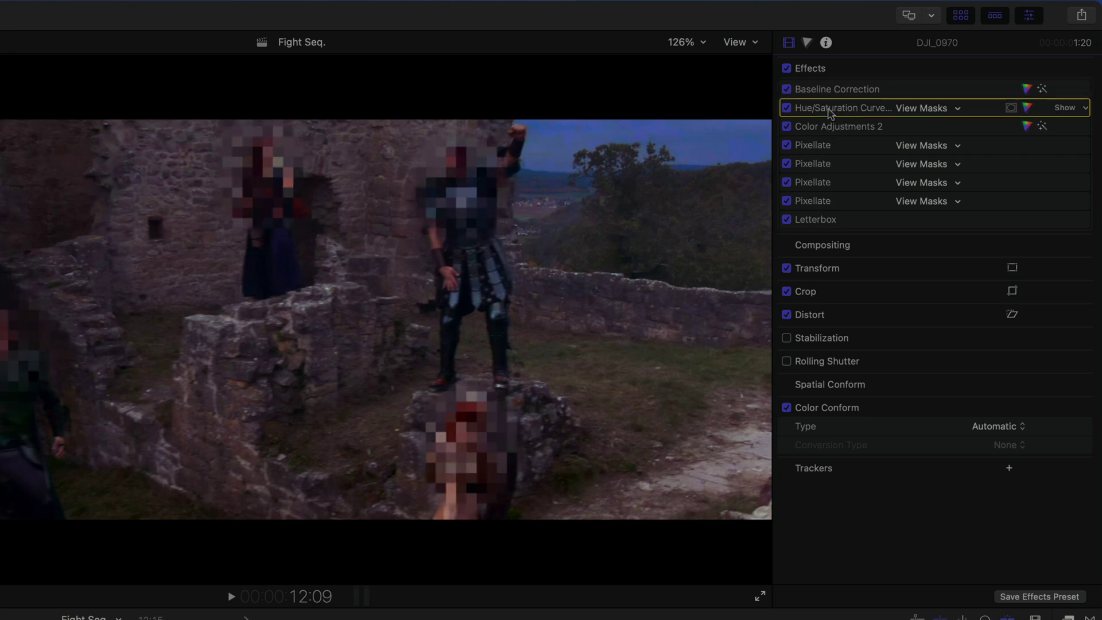
{"action": "left_click", "coordinate": [830, 111]}
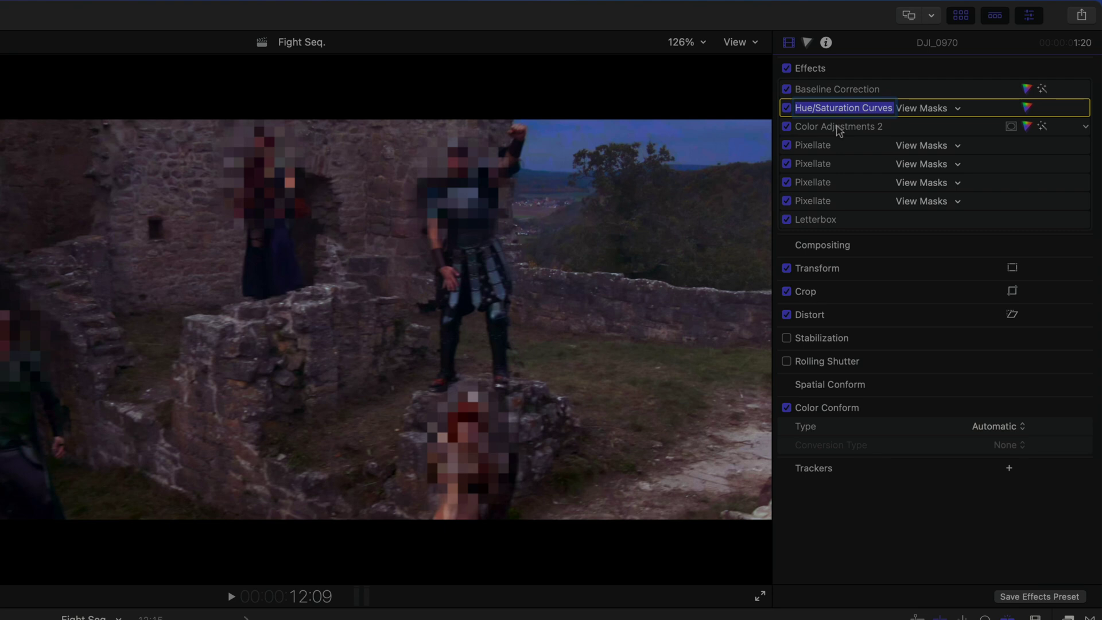
{"action": "type", "text": "Sky Enhance"}
{"action": "key", "text": "Return"}
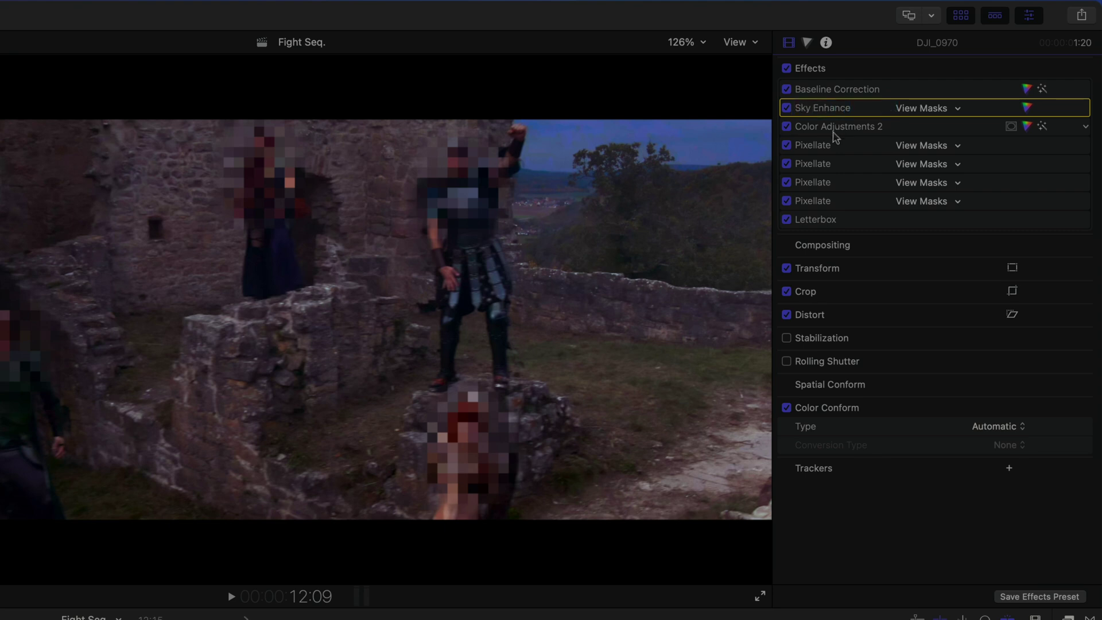
Rename the Color Adjustments 2 effect to Hicon Look
{"action": "double_click", "coordinate": [833, 132]}
{"action": "type", "text": "Hicon Look"}
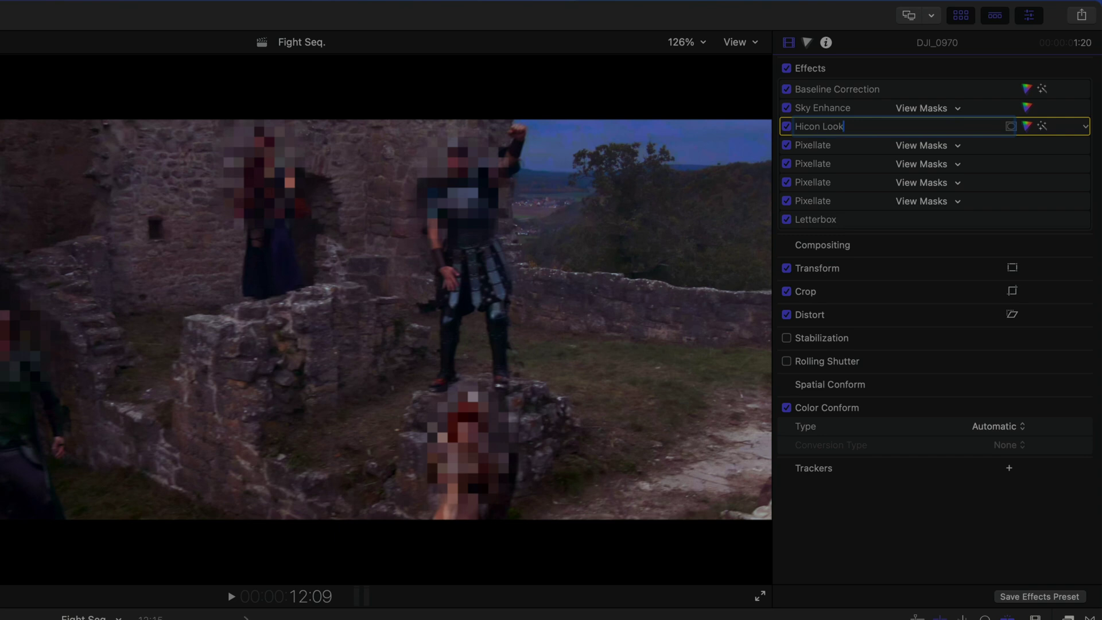
{"action": "key", "text": "Return"}
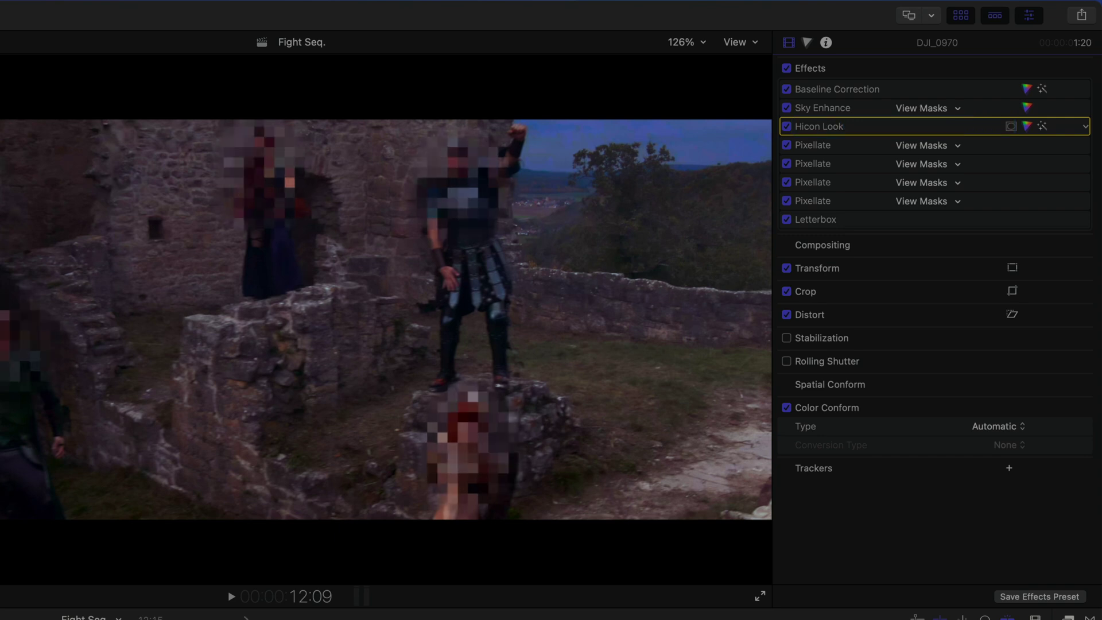
{"action": "left_click", "coordinate": [1027, 128]}
{"action": "left_click", "coordinate": [849, 71]}
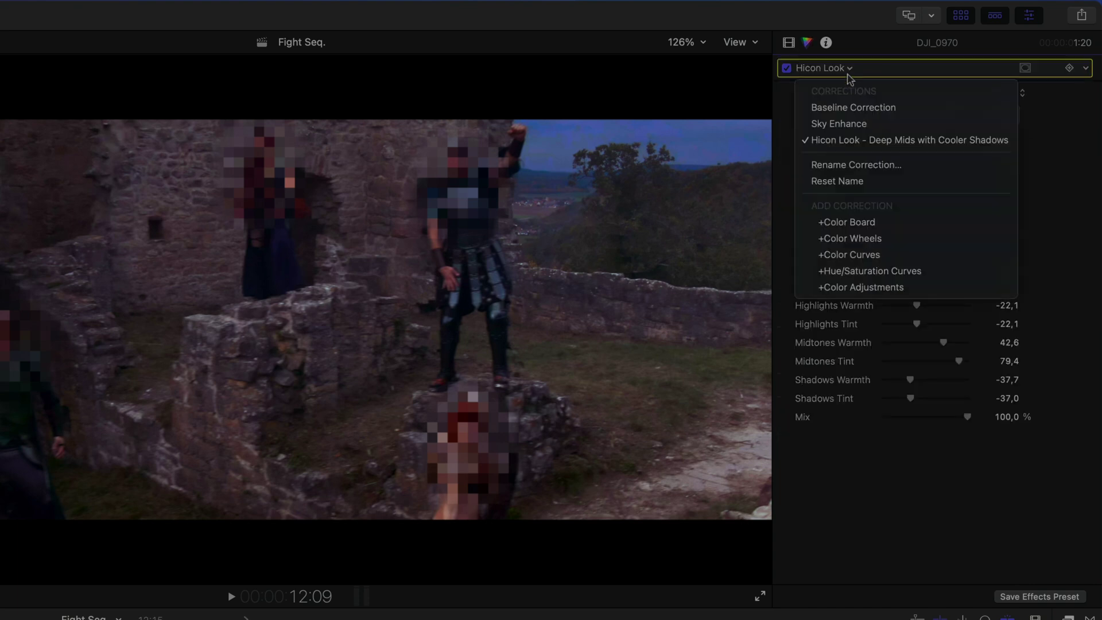
{"action": "left_click", "coordinate": [1052, 166]}
{"action": "left_click", "coordinate": [787, 43]}
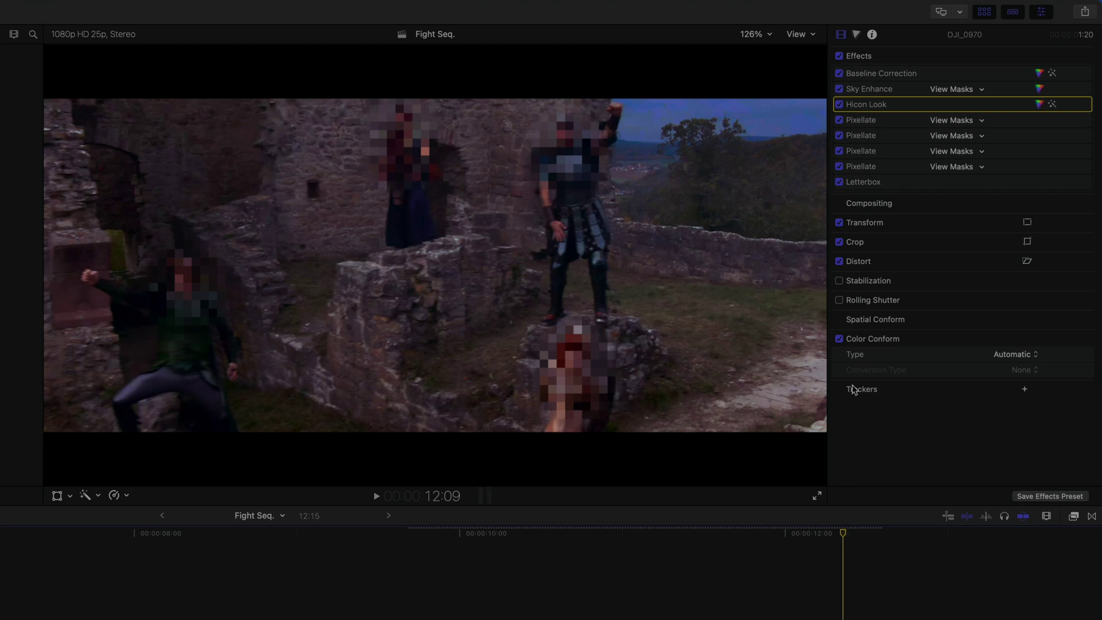
Toggle each Pixellate effect's mask in the viewer to see which person it covers
{"action": "left_click", "coordinate": [839, 119]}
{"action": "left_click", "coordinate": [839, 120]}
{"action": "left_click", "coordinate": [939, 136]}
{"action": "left_click", "coordinate": [939, 137]}
{"action": "left_click", "coordinate": [942, 153]}
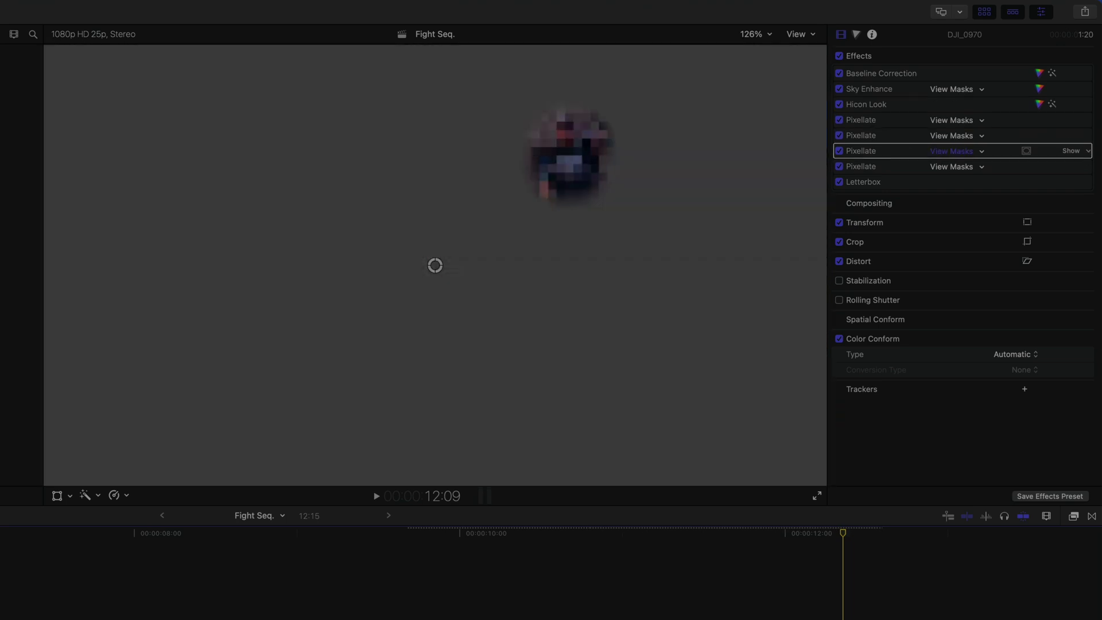
{"action": "left_click", "coordinate": [941, 155]}
{"action": "left_click", "coordinate": [943, 168]}
{"action": "left_click", "coordinate": [944, 167]}
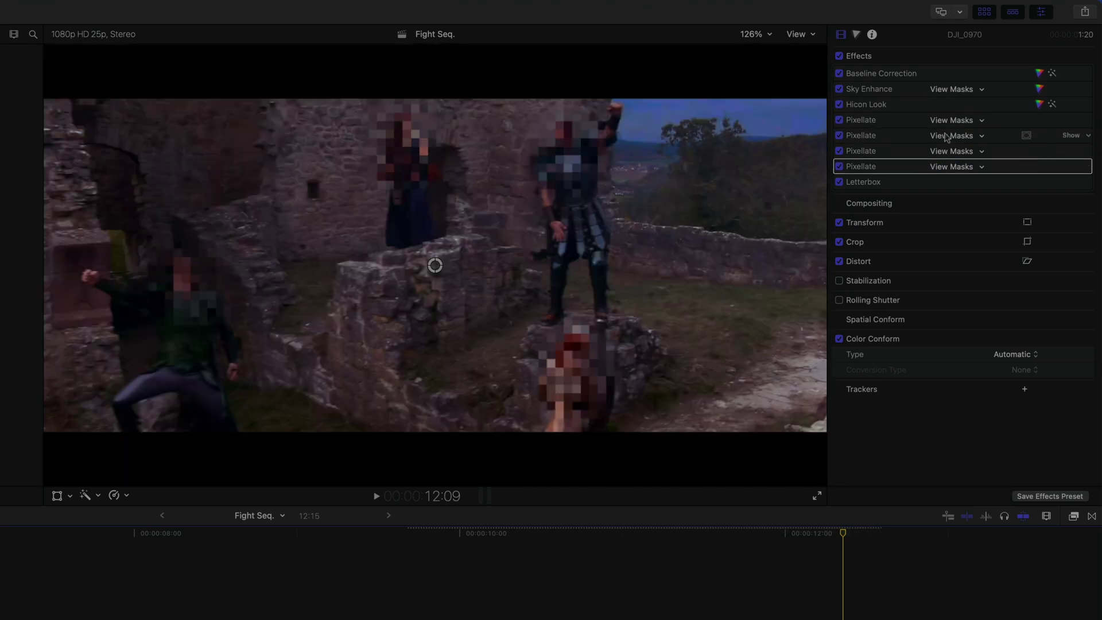
{"action": "left_click", "coordinate": [951, 120]}
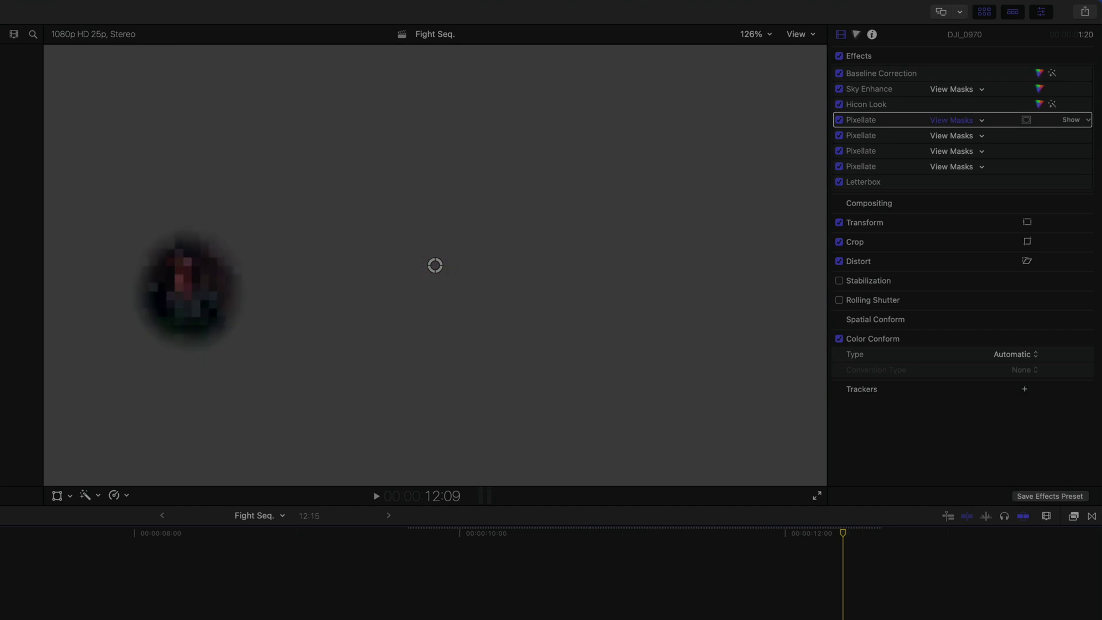
{"action": "left_click", "coordinate": [945, 121]}
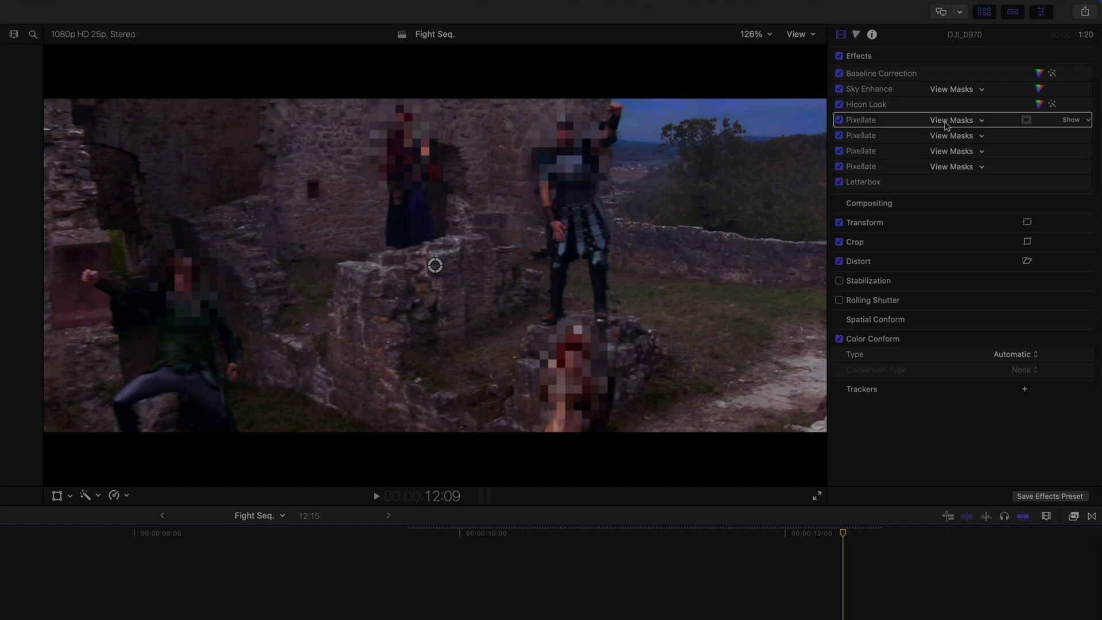
Rename the first three Pixellate effects to each tracked person's name followed by TrackFX
{"action": "double_click", "coordinate": [872, 123]}
{"action": "type", "text": "Blll D. TrackFX"}
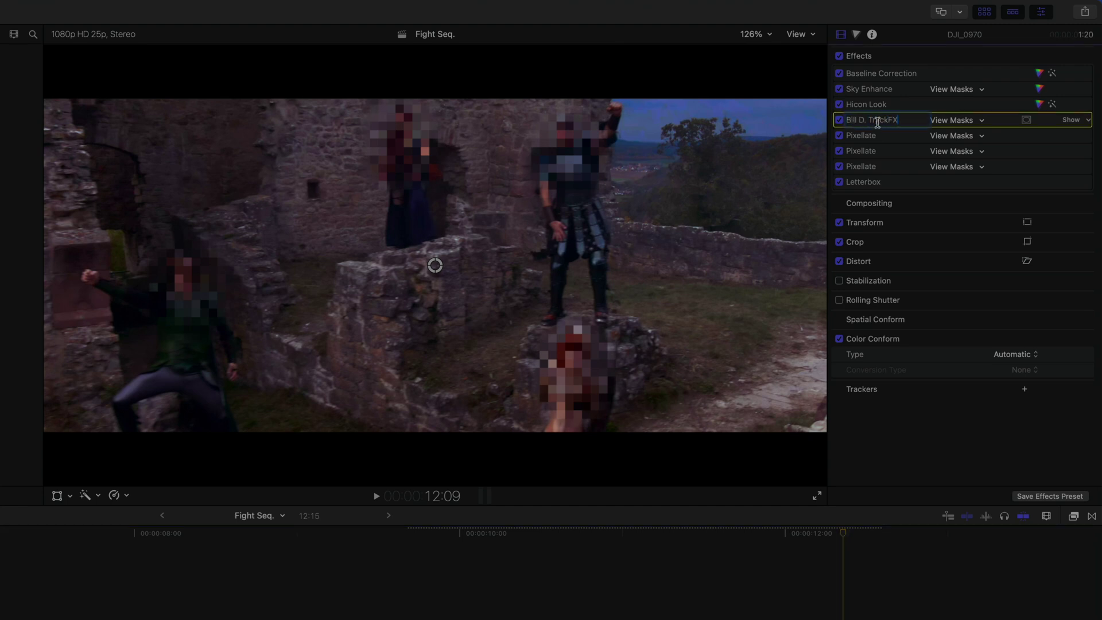
{"action": "key", "text": "Tab"}
{"action": "type", "text": "Dascha K TrackFX"}
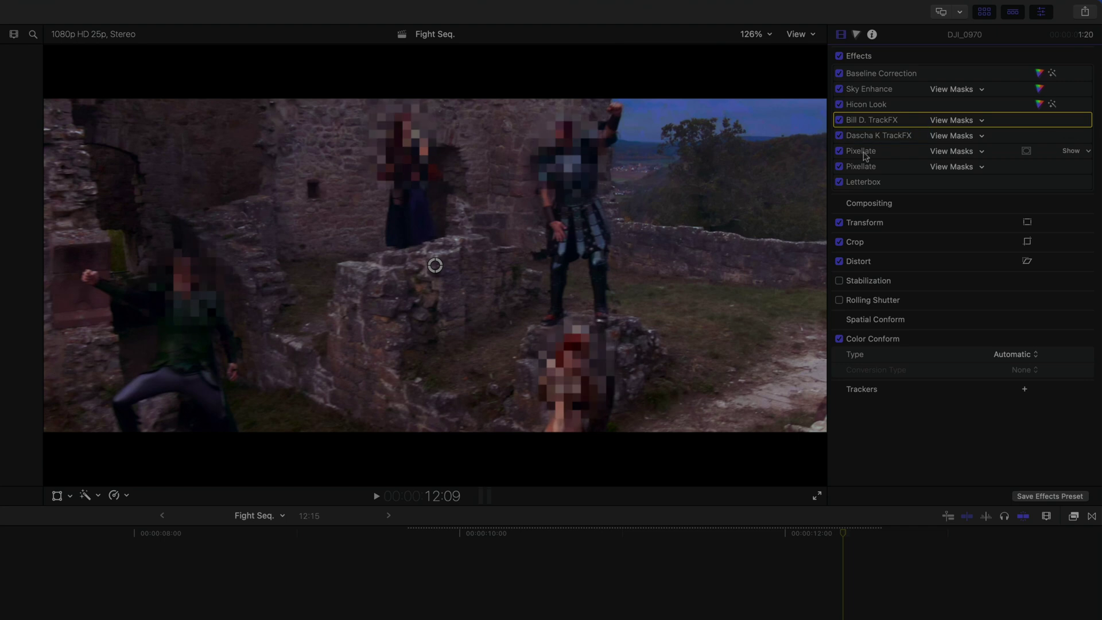
{"action": "left_click", "coordinate": [937, 154]}
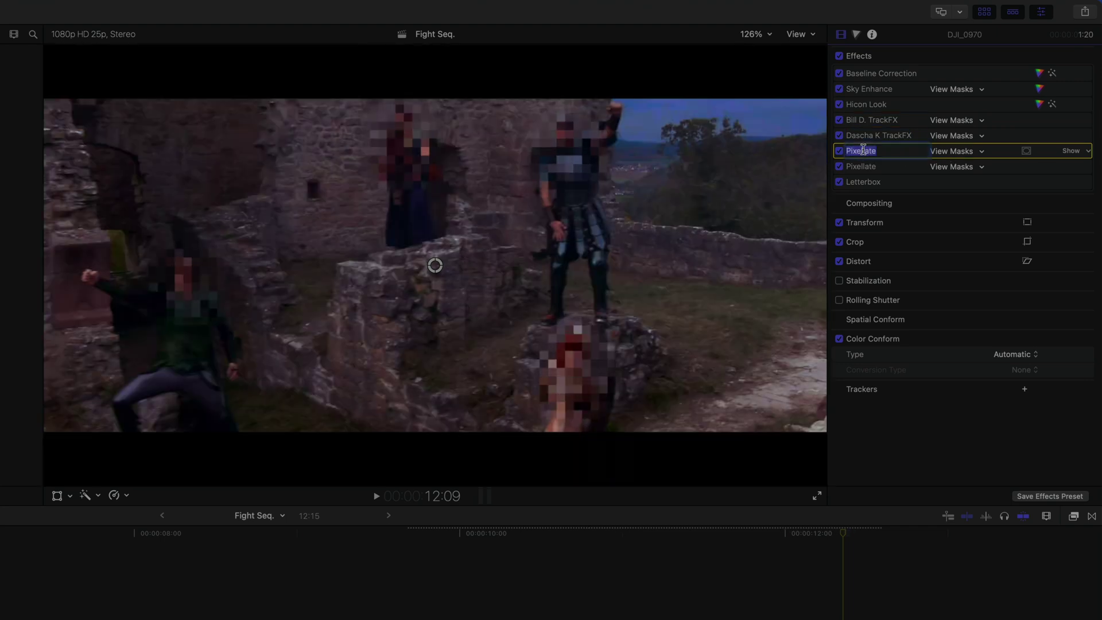
{"action": "double_click", "coordinate": [860, 150]}
{"action": "type", "text": "Alex G. TrackFX"}
{"action": "key", "text": "Tab"}
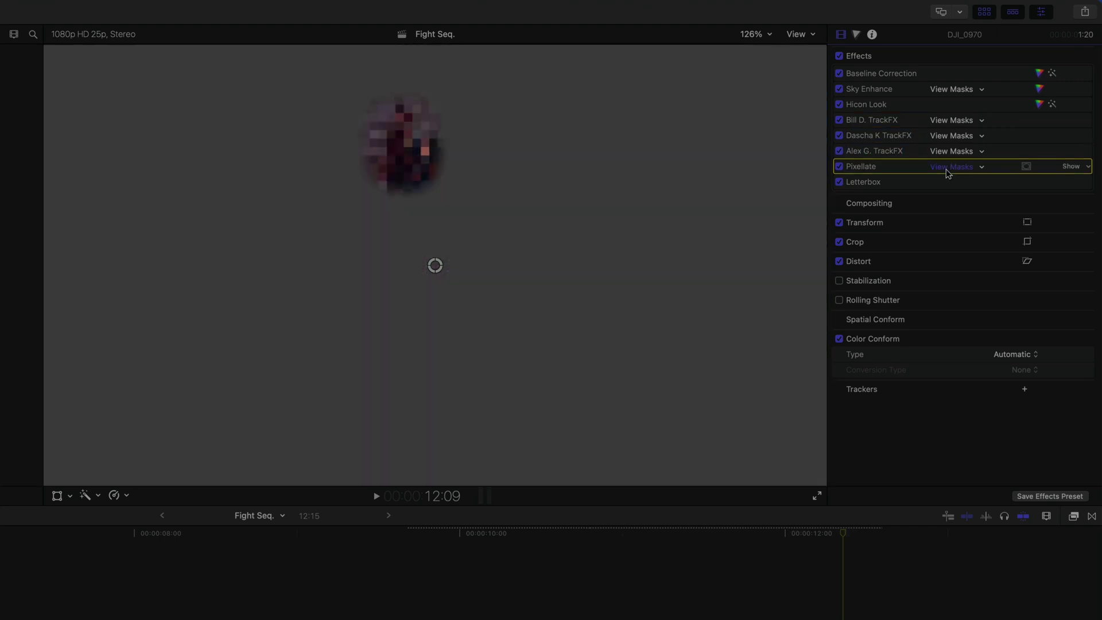
Rename the last Pixellate effect to its person's TrackFX name and Letterbox to 2.35:1
{"action": "double_click", "coordinate": [864, 166]}
{"action": "type", "text": "Mela TrackFX"}
{"action": "key", "text": "Tab"}
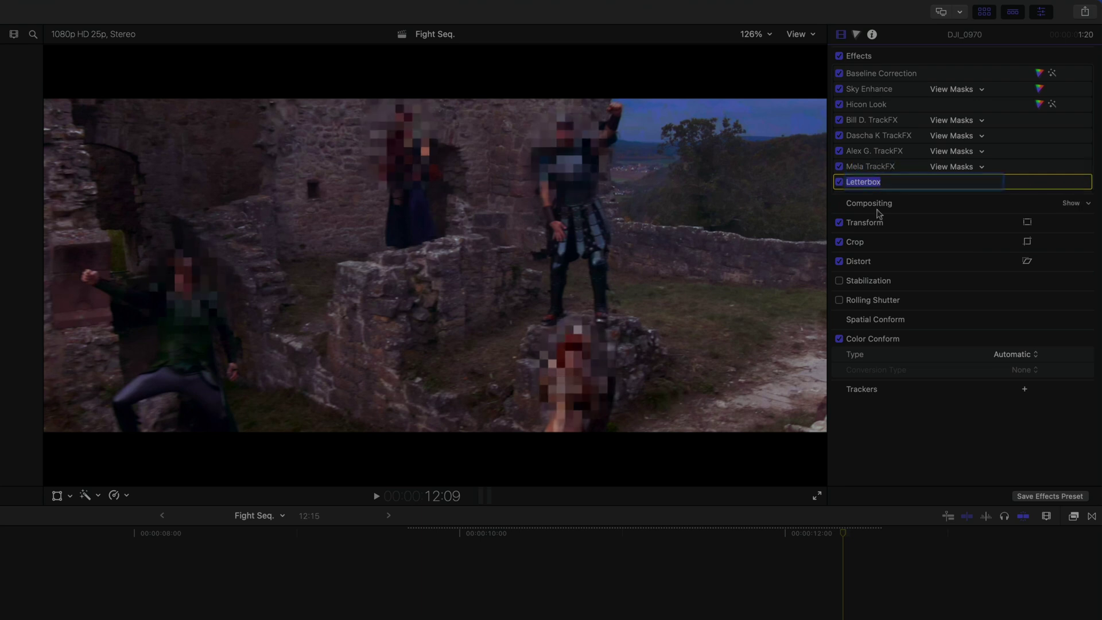
{"action": "type", "text": "2.35:1"}
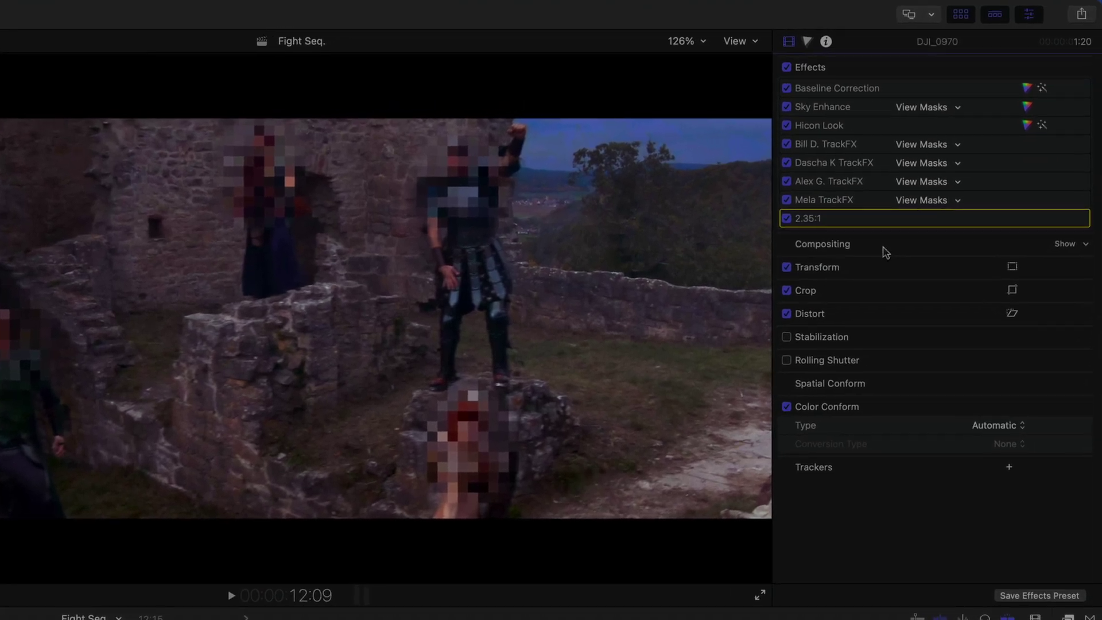
{"action": "right_click", "coordinate": [922, 90]}
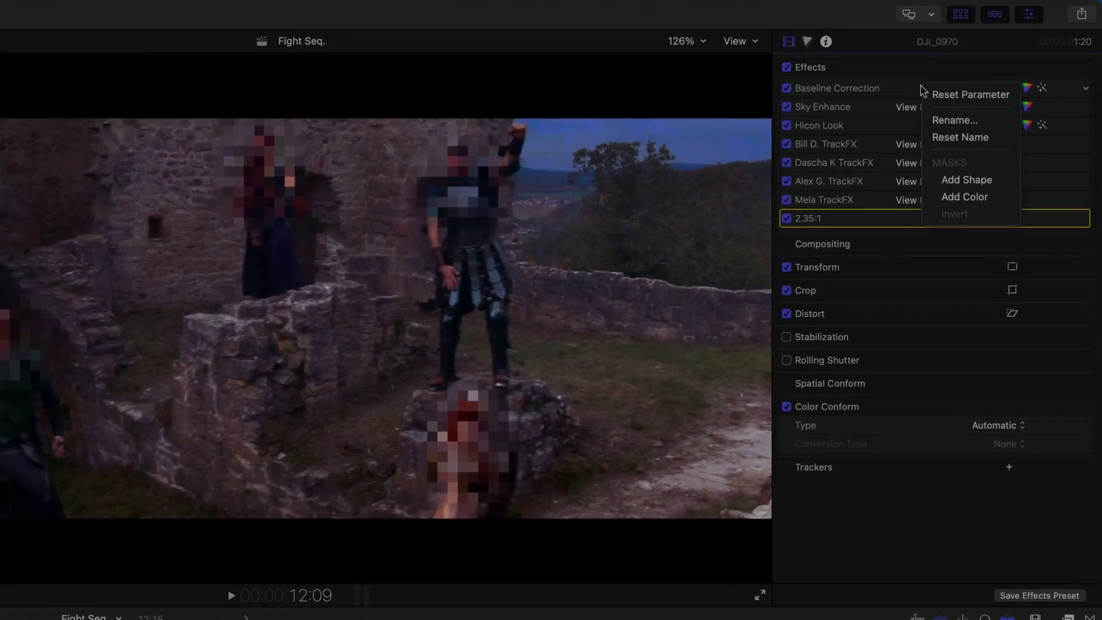
{"action": "left_click", "coordinate": [999, 144]}
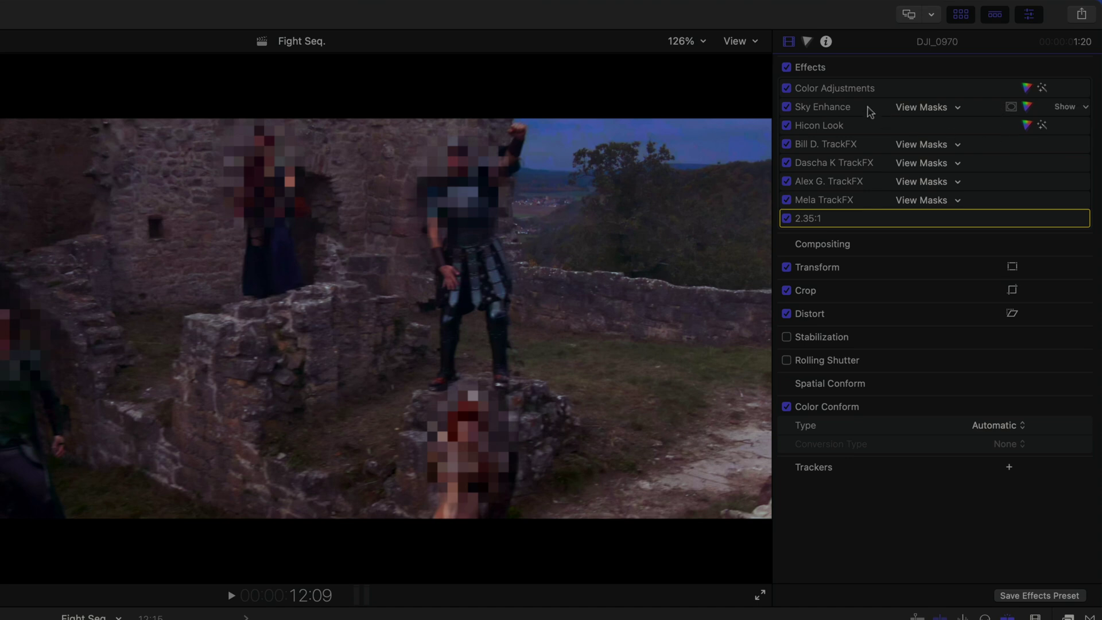
{"action": "right_click", "coordinate": [847, 108]}
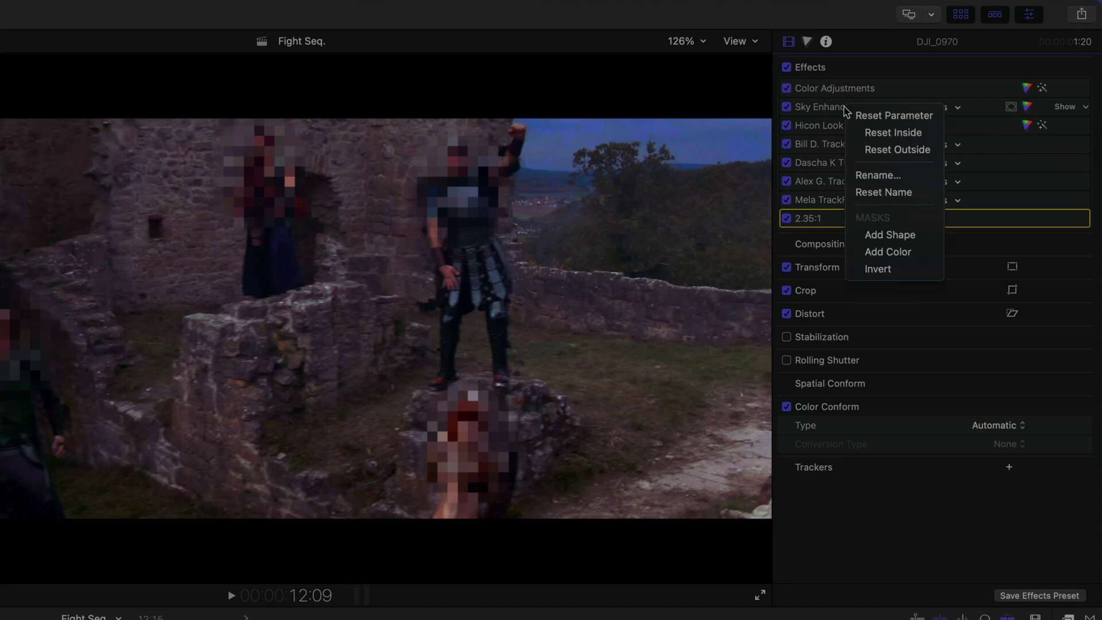
{"action": "left_click", "coordinate": [908, 195]}
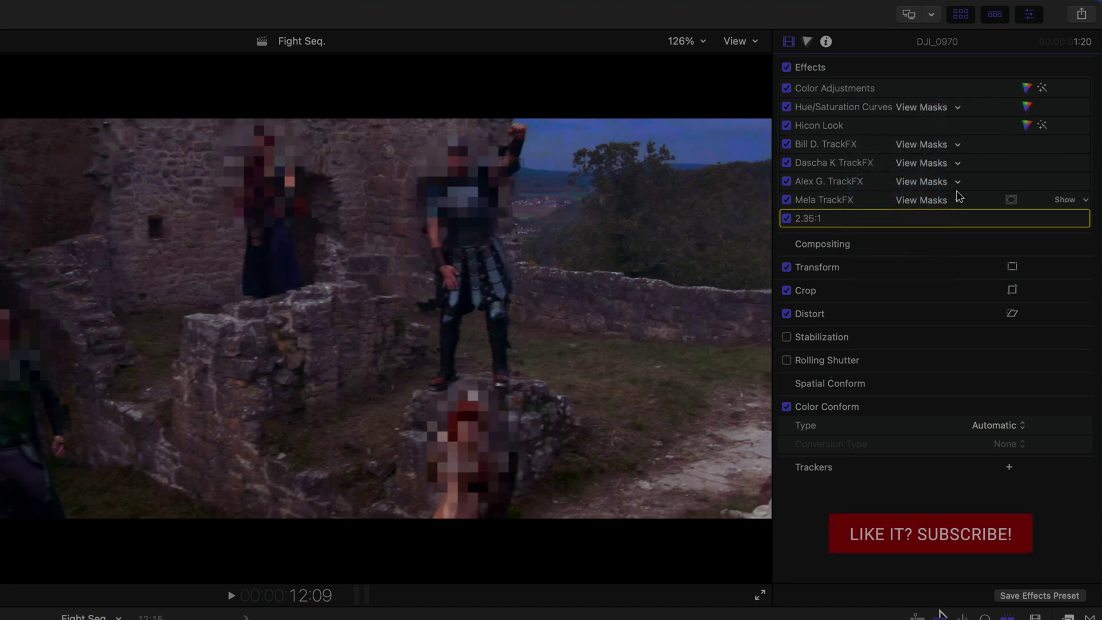
{"action": "key", "text": "super+z"}
{"action": "key", "text": "super+z"}
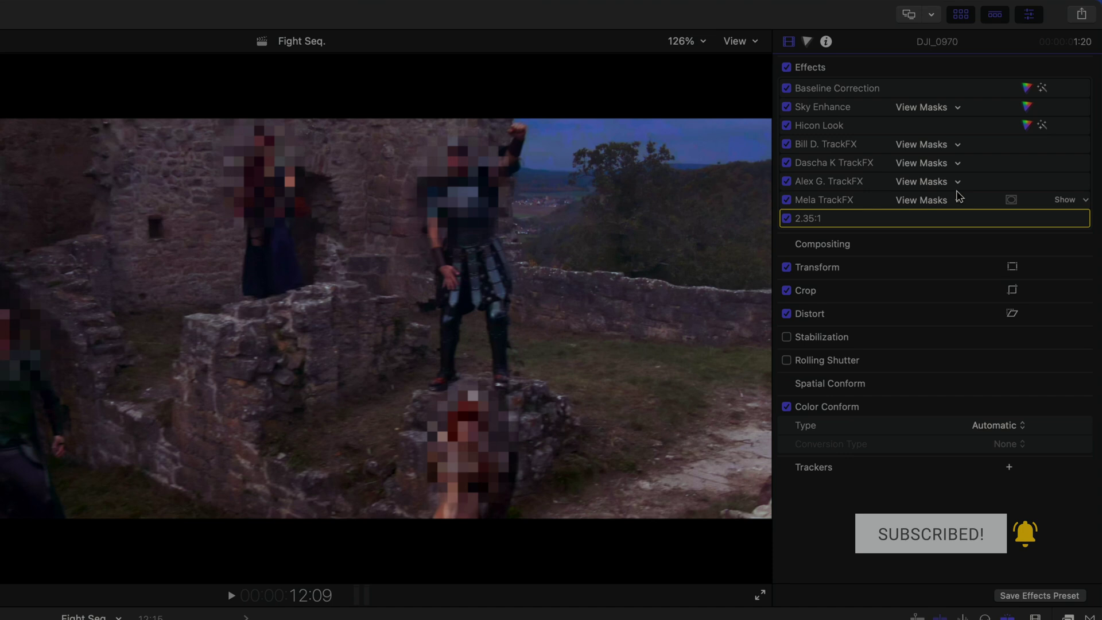
Clear the effect selection, locate clip P1001759 in the Fight Seq. timeline, and copy it
{"action": "left_click", "coordinate": [892, 249]}
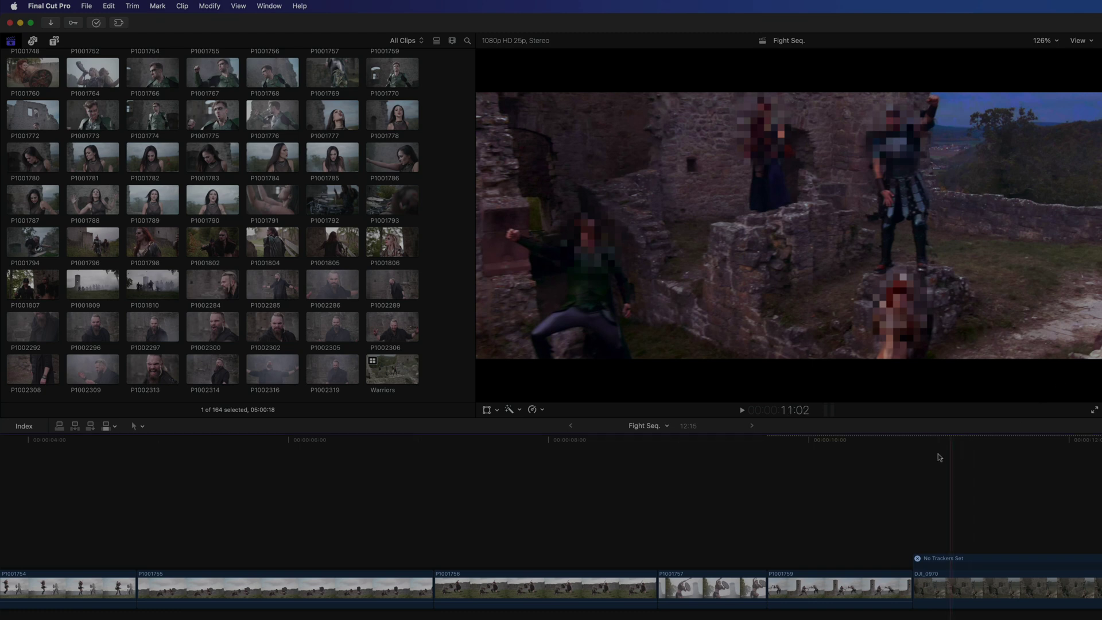
{"action": "left_click", "coordinate": [842, 482]}
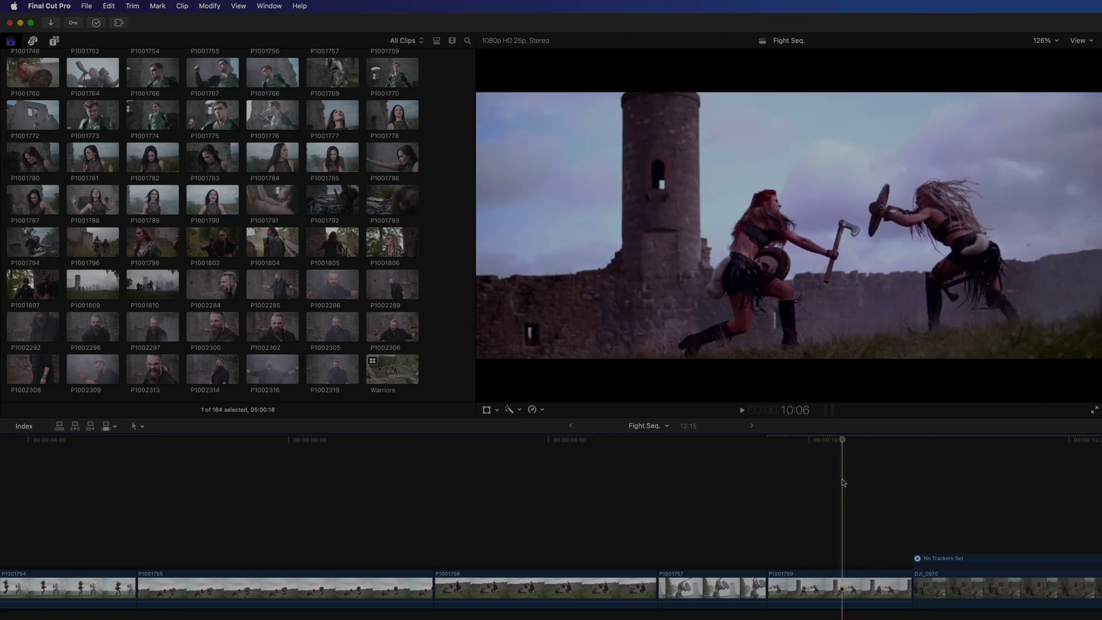
{"action": "scroll", "coordinate": [843, 482], "scroll_direction": "right", "scroll_amount": 2}
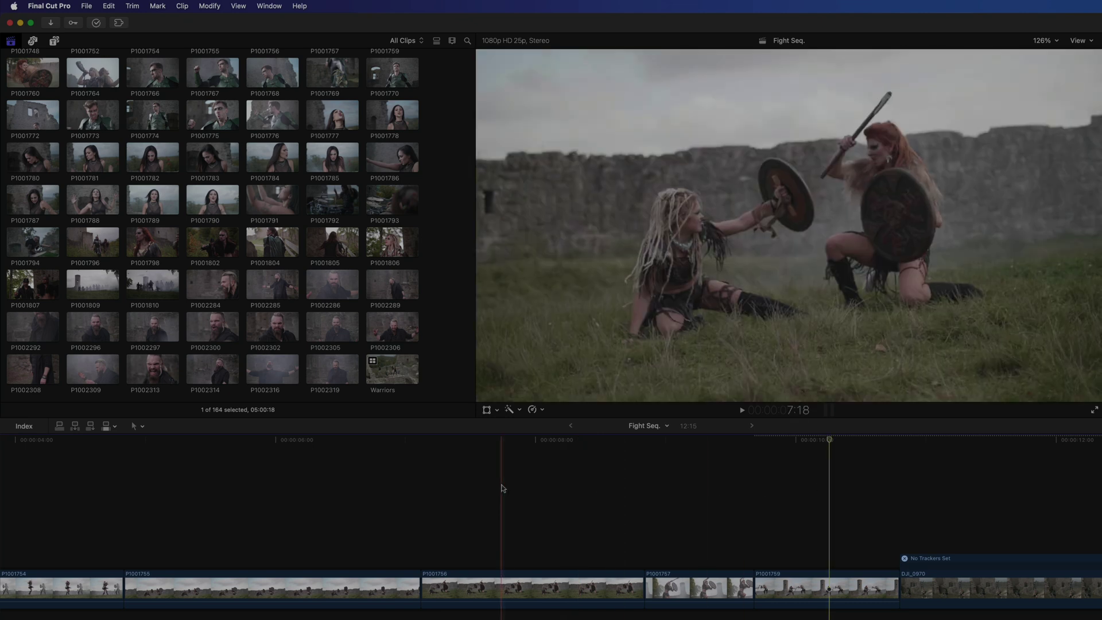
{"action": "key", "text": "super+c"}
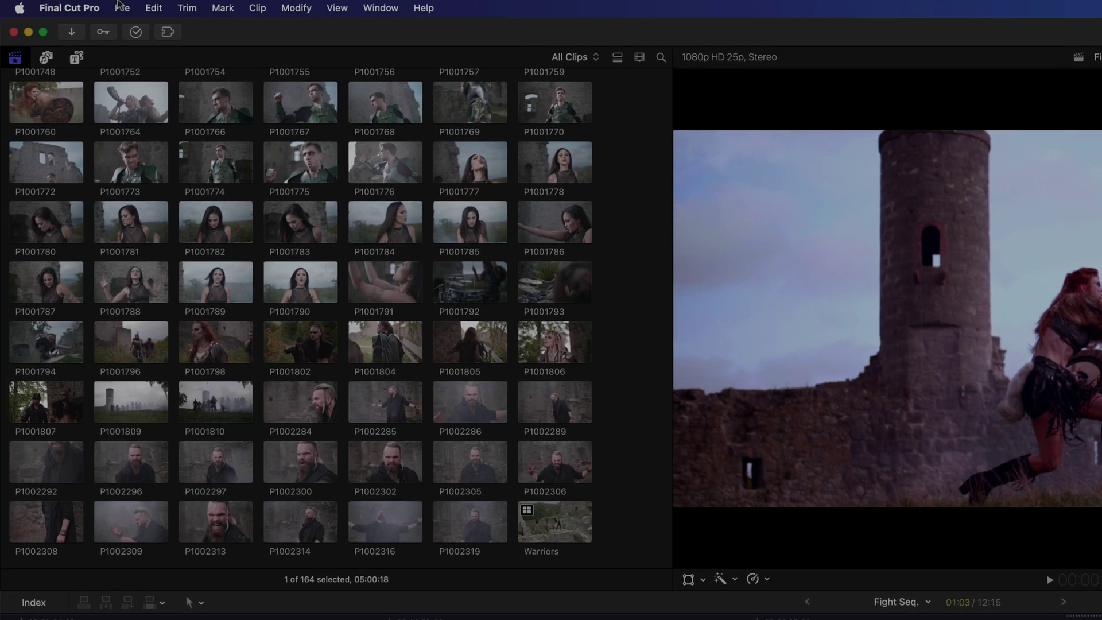
{"action": "left_click", "coordinate": [115, 7]}
{"action": "mouse_move", "coordinate": [152, 9]}
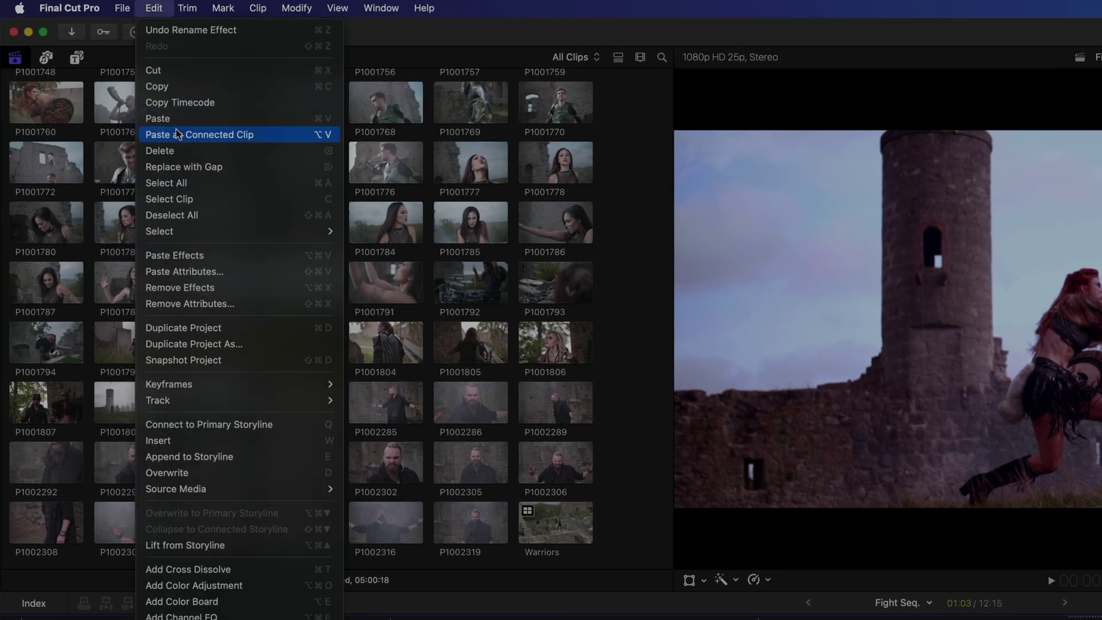
{"action": "left_click", "coordinate": [291, 272]}
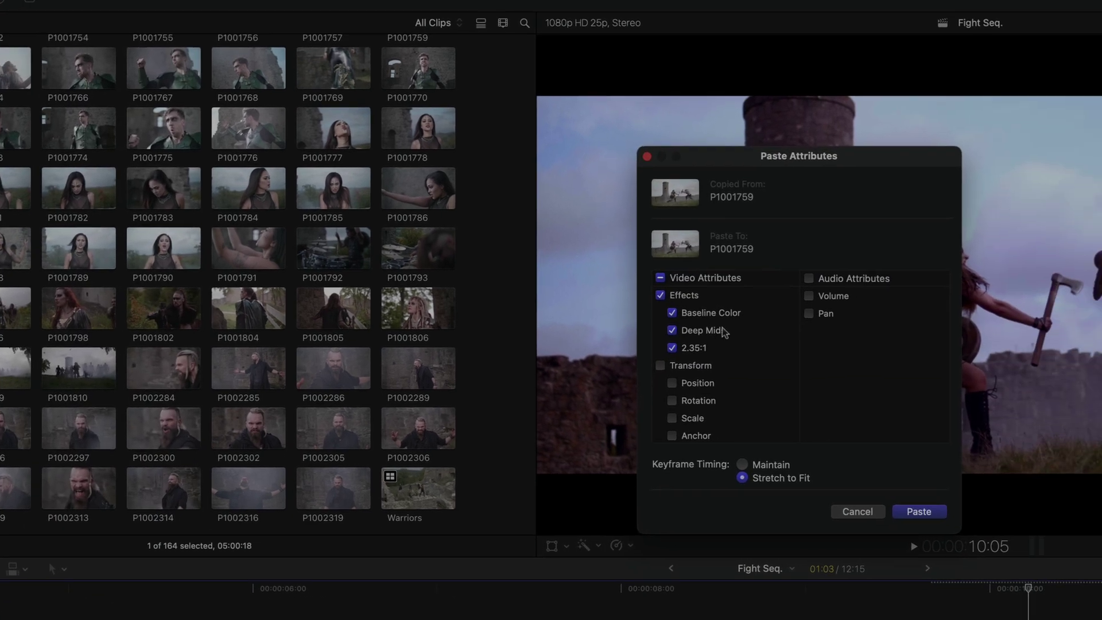
{"action": "left_click", "coordinate": [849, 365]}
{"action": "left_click", "coordinate": [475, 281]}
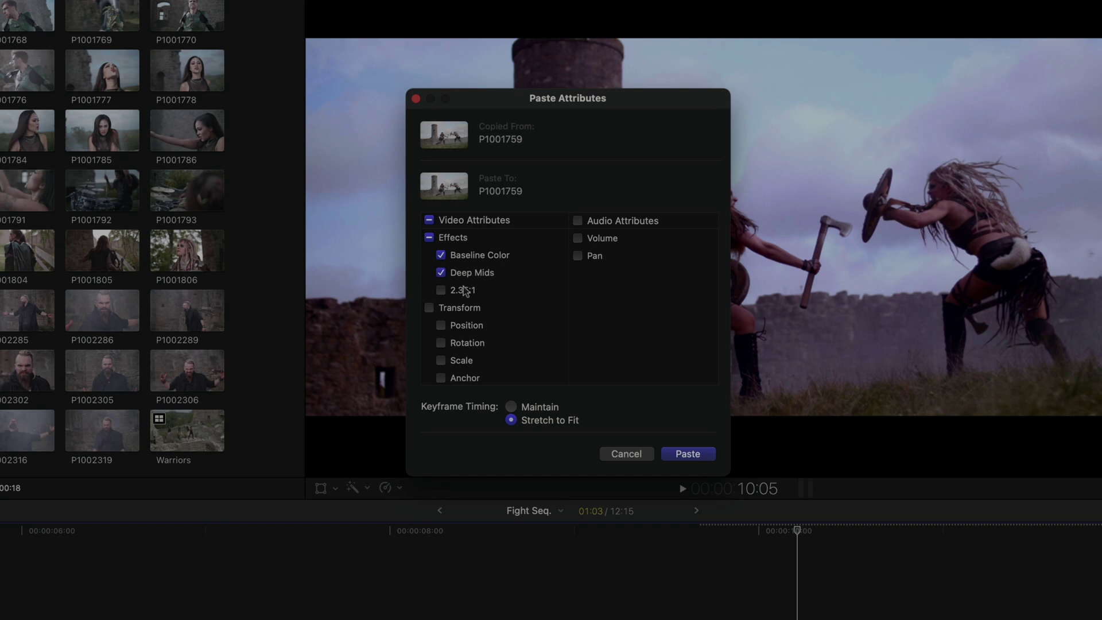
{"action": "left_click", "coordinate": [416, 99]}
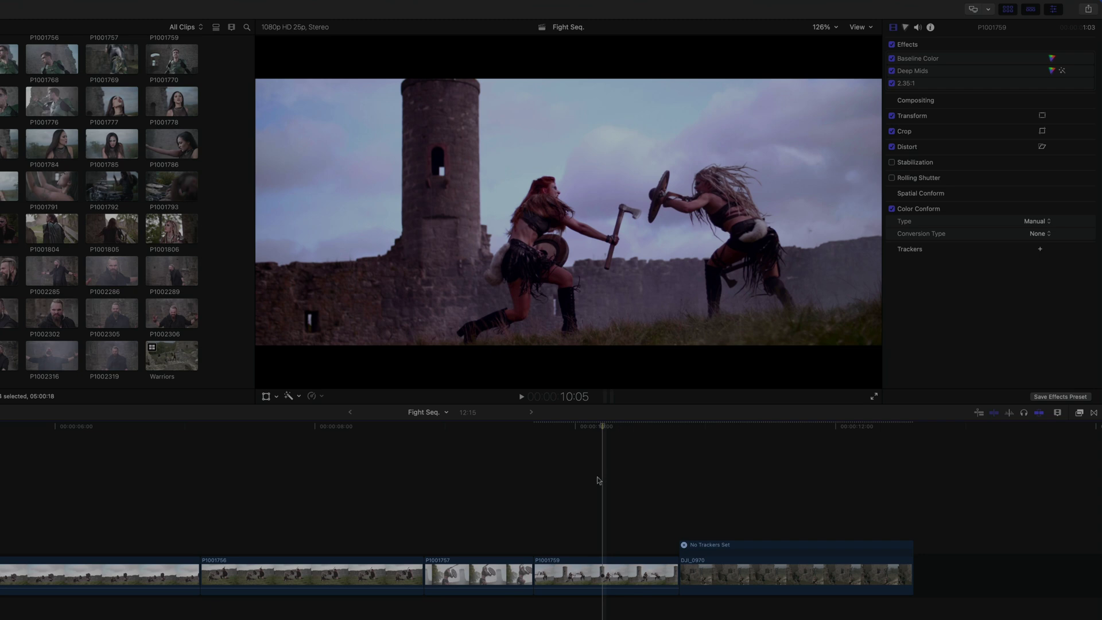
{"action": "left_click", "coordinate": [592, 572]}
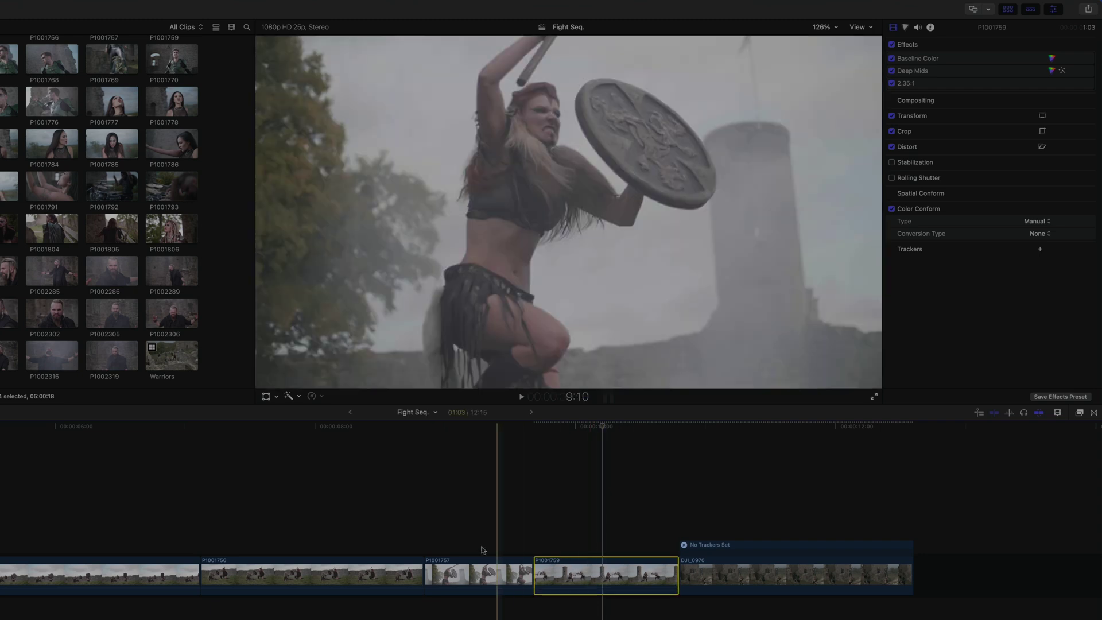
{"action": "left_click", "coordinate": [354, 569]}
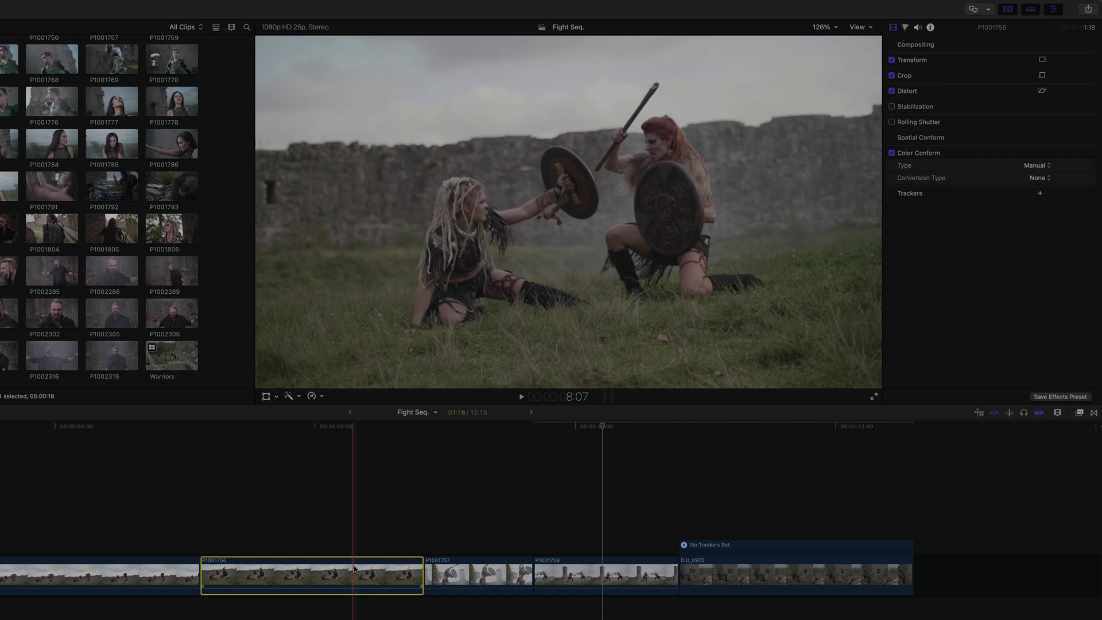
{"action": "left_click", "coordinate": [354, 566]}
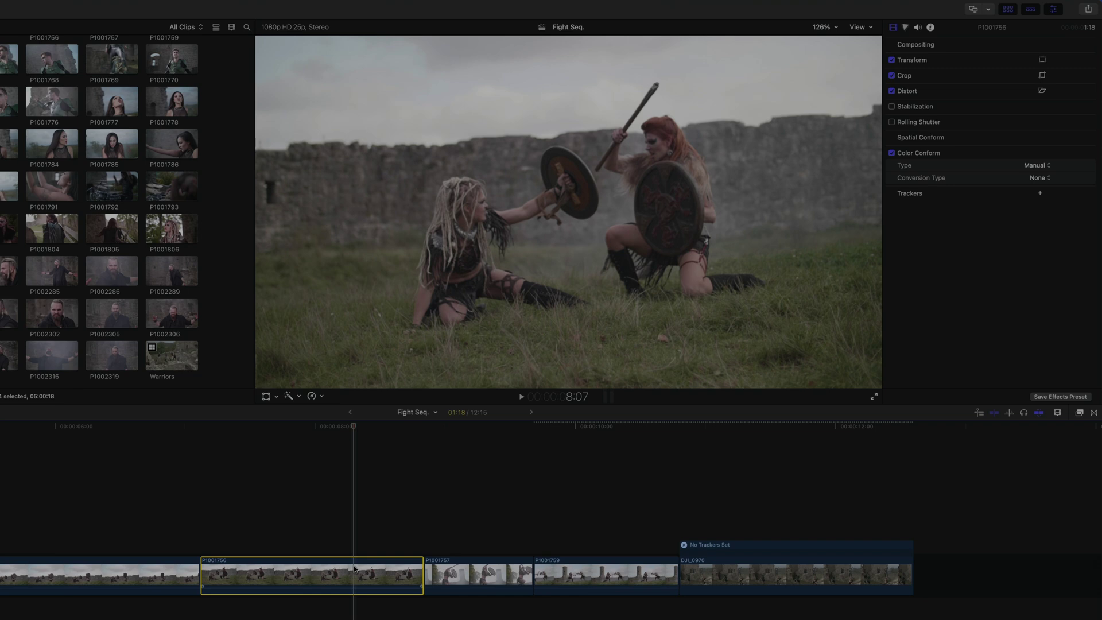
{"action": "left_click", "coordinate": [587, 571]}
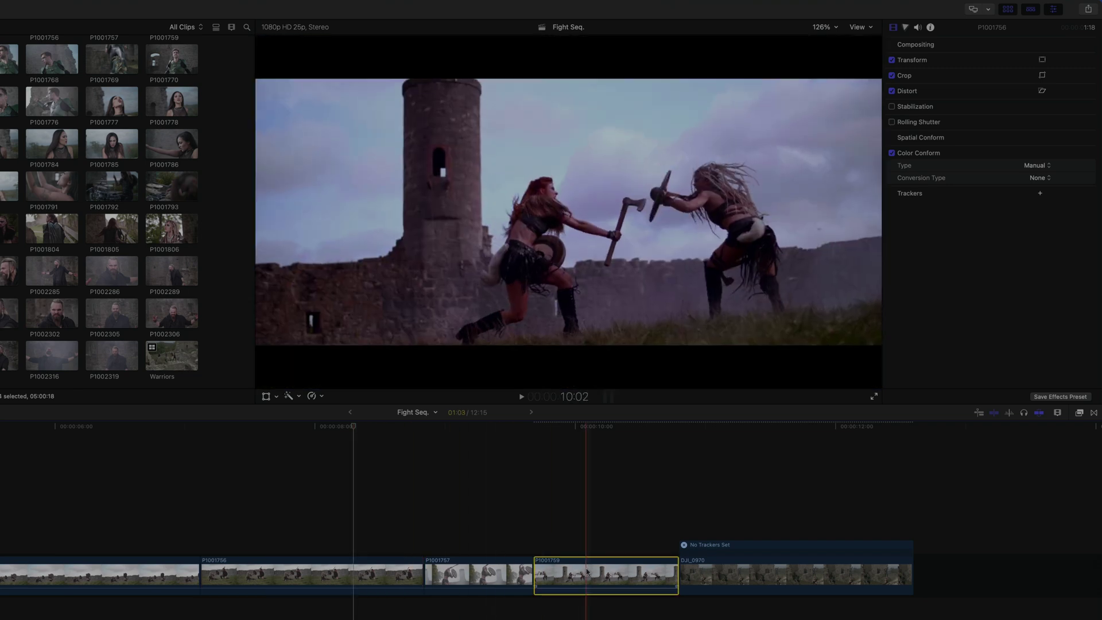
{"action": "left_click", "coordinate": [601, 577]}
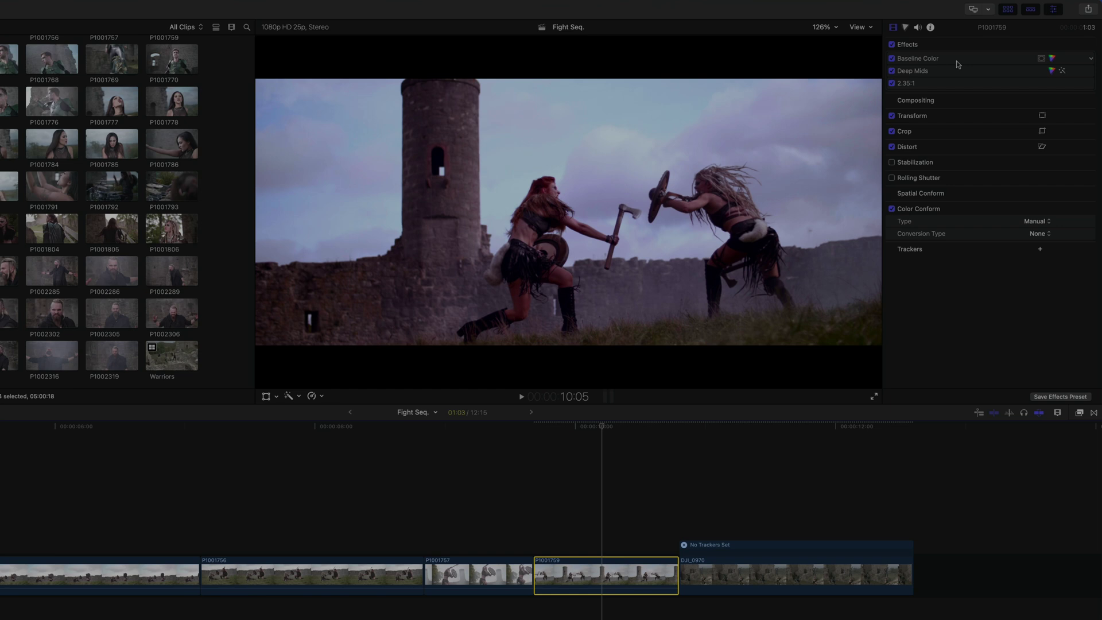
{"action": "left_click", "coordinate": [957, 63]}
{"action": "left_click", "coordinate": [956, 84], "text": "shift"}
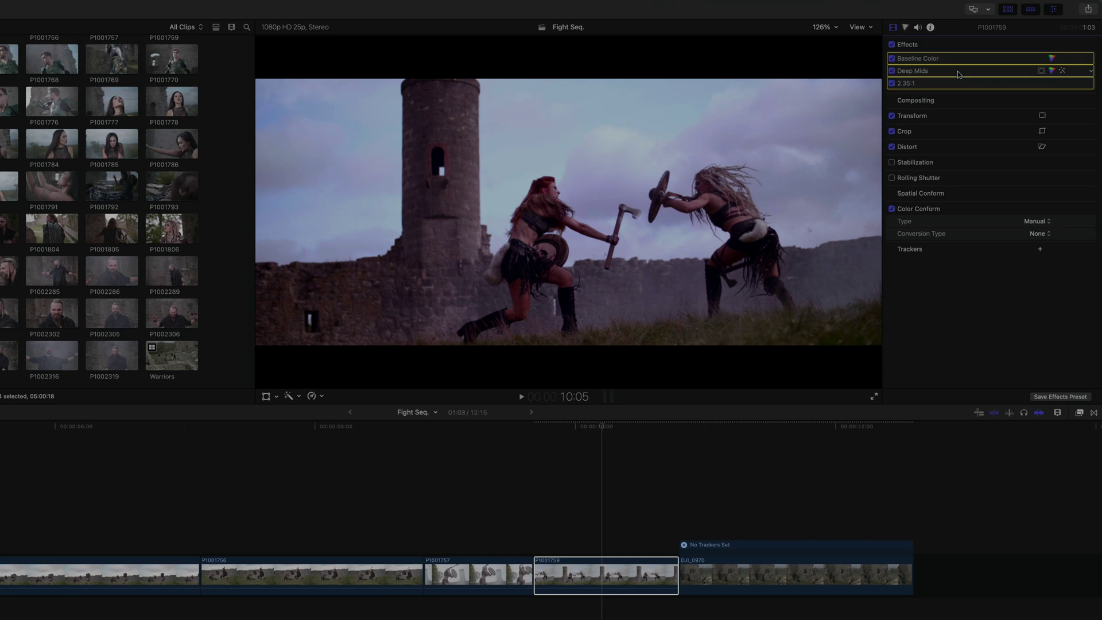
{"action": "left_click_drag", "start_coordinate": [957, 73], "coordinate": [342, 581]}
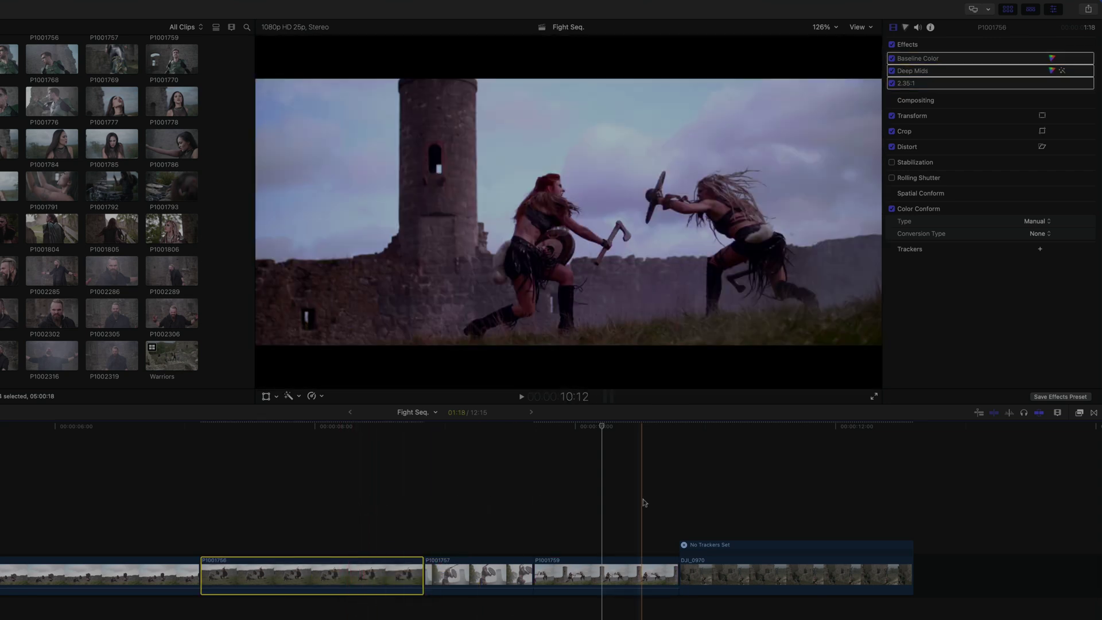
{"action": "key", "text": "super+z"}
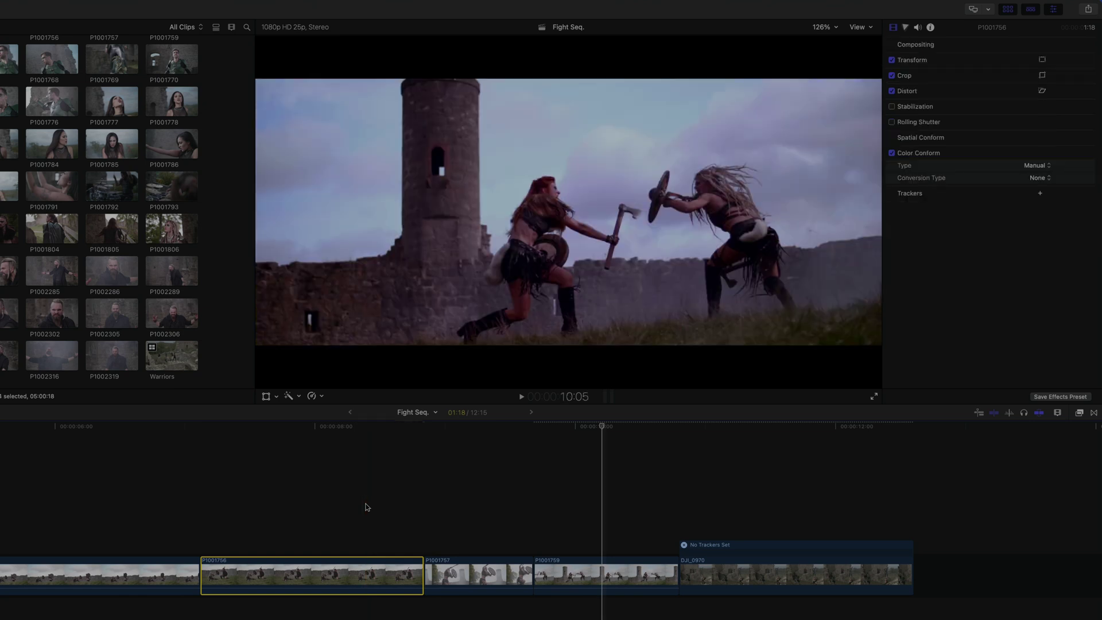
{"action": "left_click", "coordinate": [369, 506]}
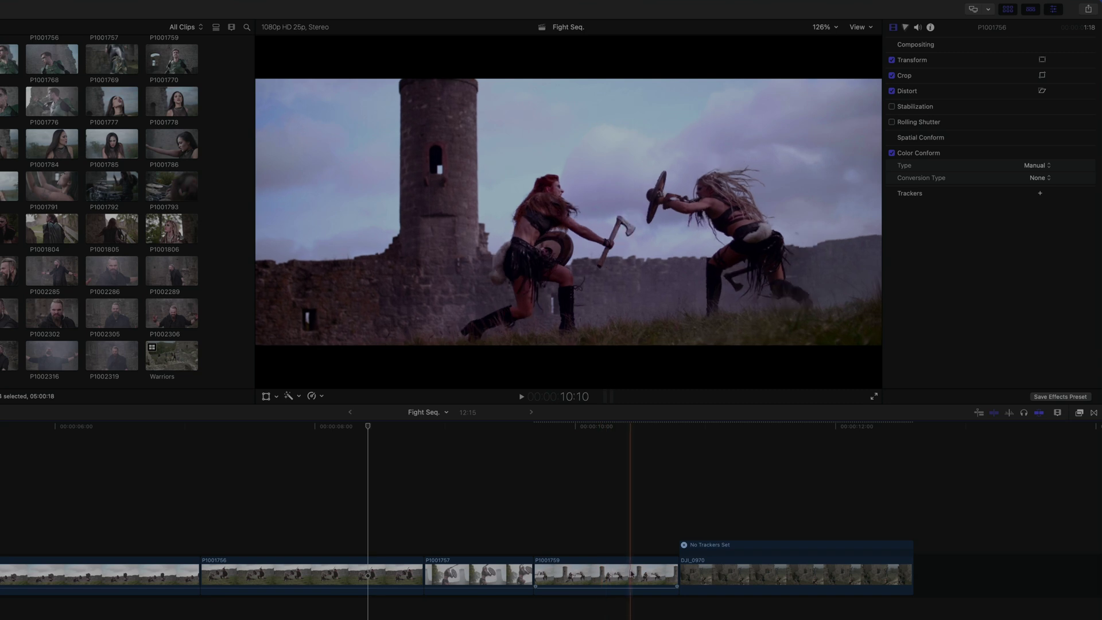
Select all three of P1001759's effects and drag them toward clip P1001756 in the viewer
{"action": "left_click", "coordinate": [631, 573]}
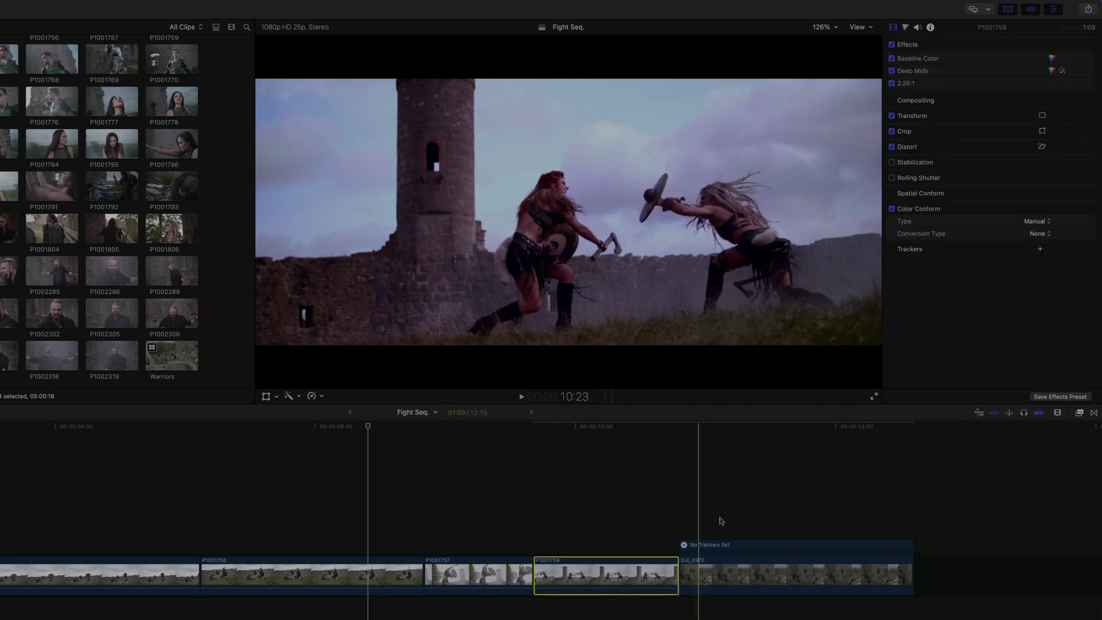
{"action": "left_click", "coordinate": [944, 60]}
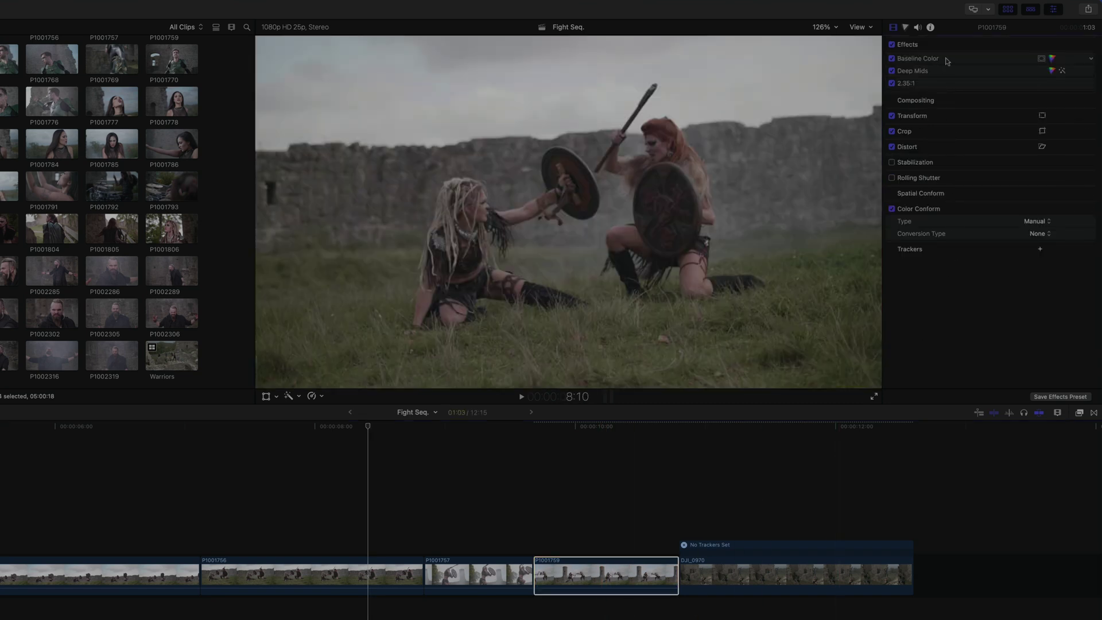
{"action": "left_click", "coordinate": [937, 84], "text": "shift"}
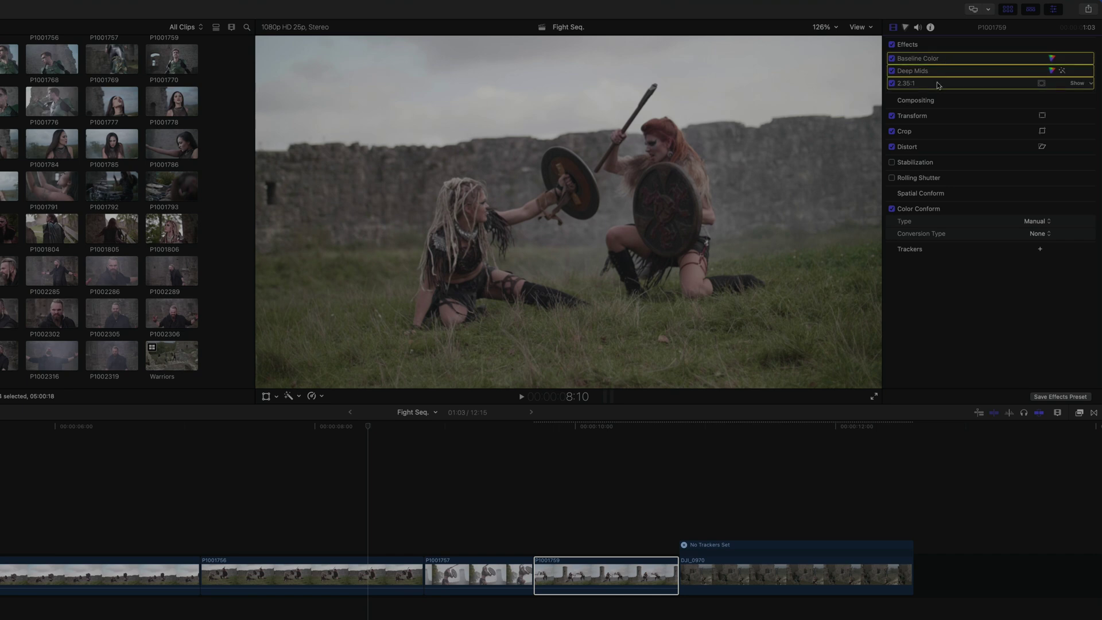
{"action": "left_click_drag", "start_coordinate": [938, 85], "coordinate": [799, 121]}
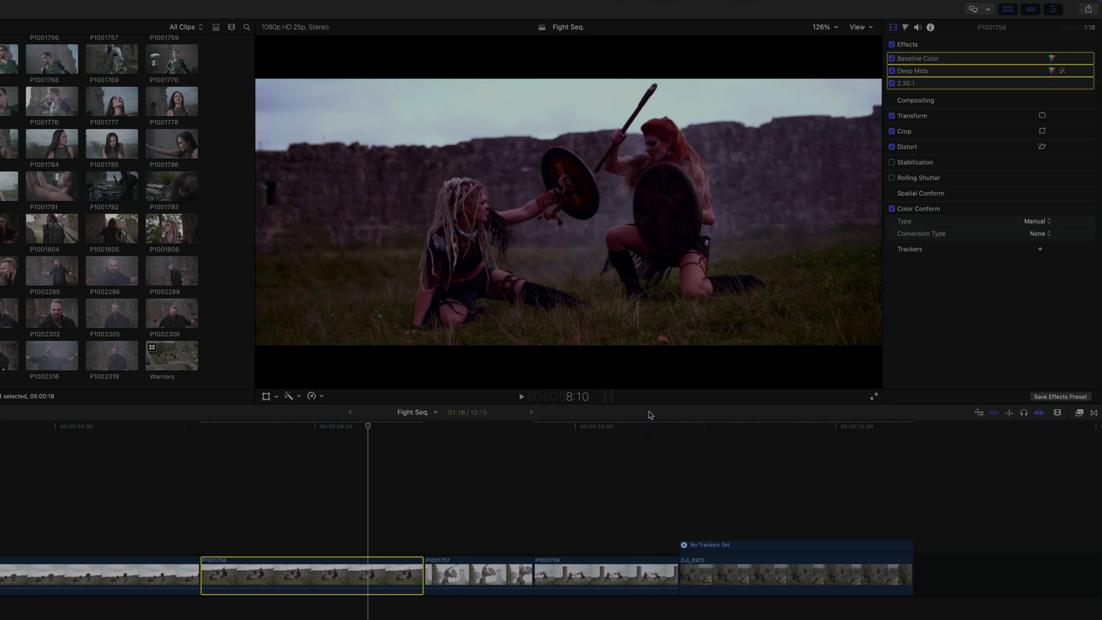
Drag only the 2.35:1 letterbox effect from P1001759 onto P1001756, then reselect P1001759 to compare
{"action": "left_click", "coordinate": [608, 573]}
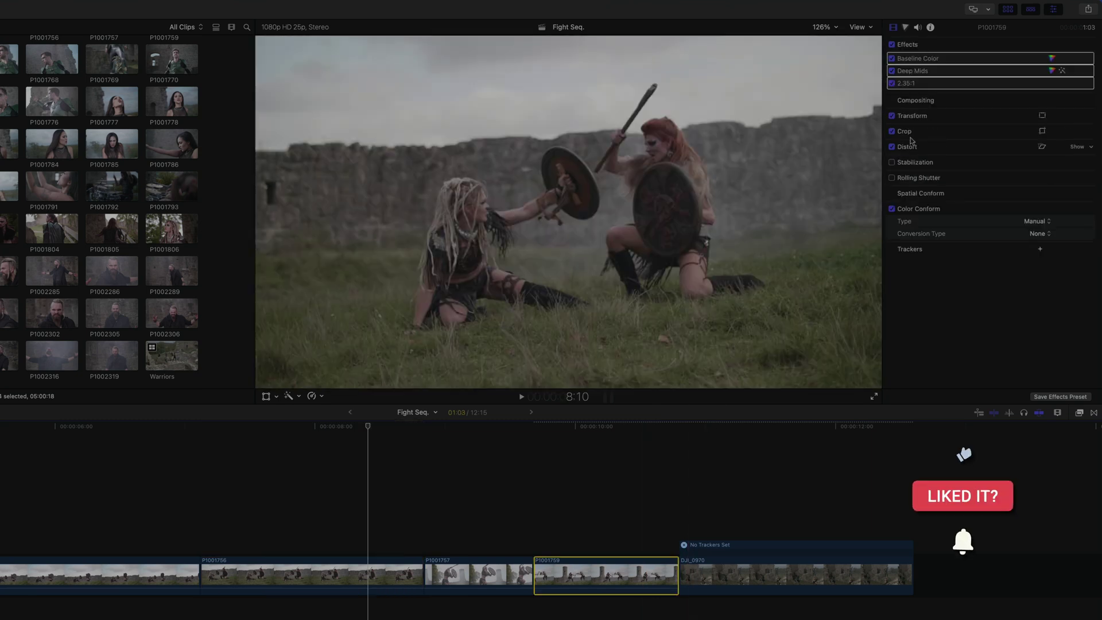
{"action": "left_click", "coordinate": [941, 81]}
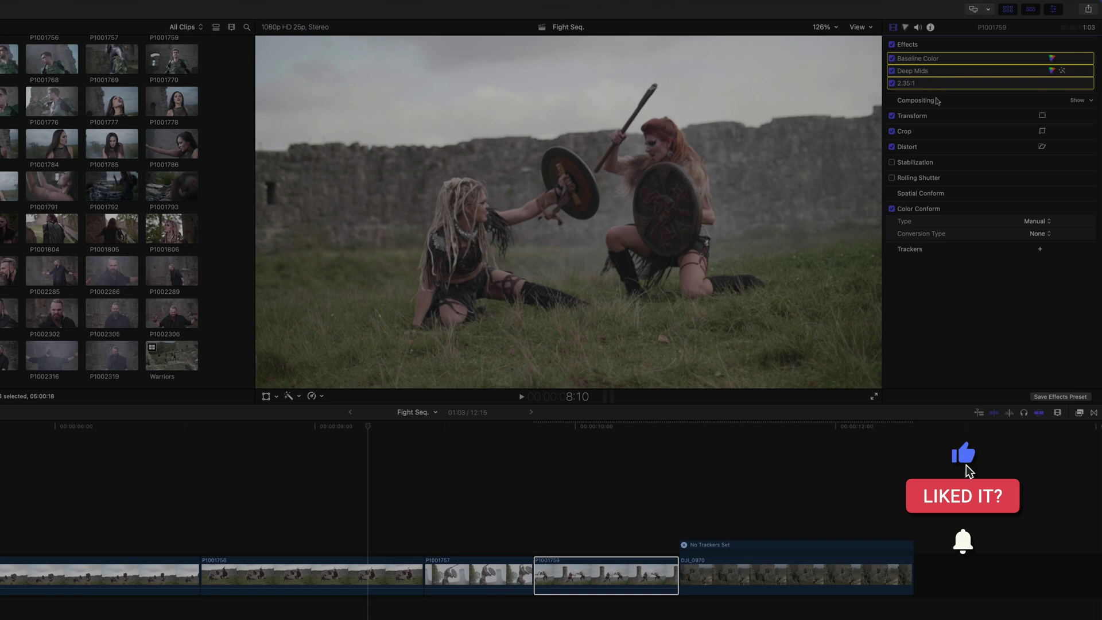
{"action": "left_click_drag", "start_coordinate": [938, 84], "coordinate": [819, 113]}
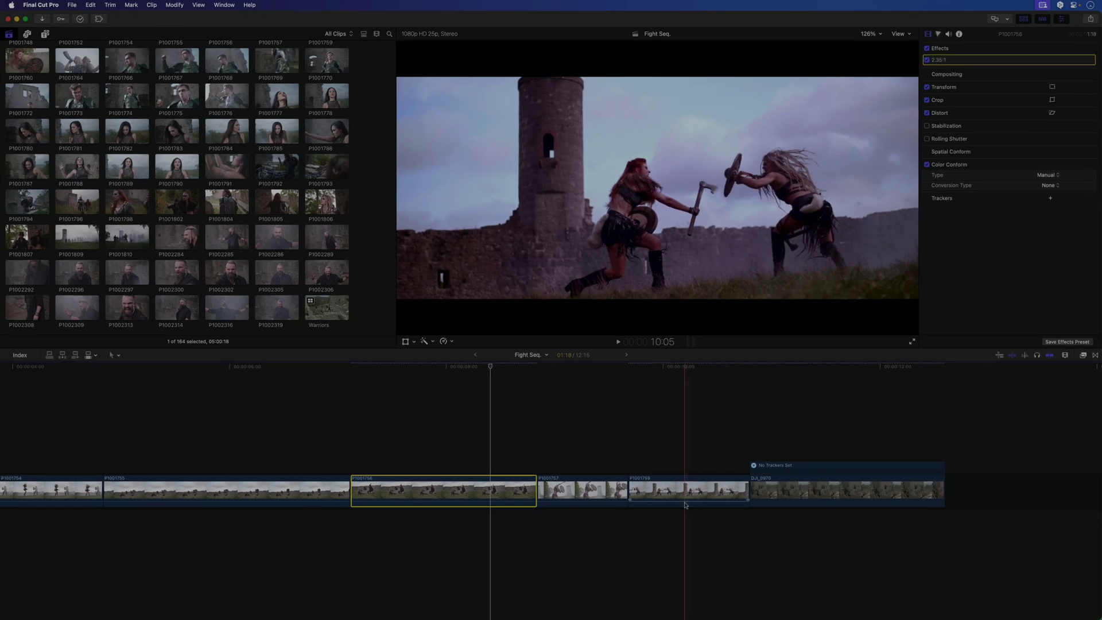
{"action": "left_click", "coordinate": [674, 506]}
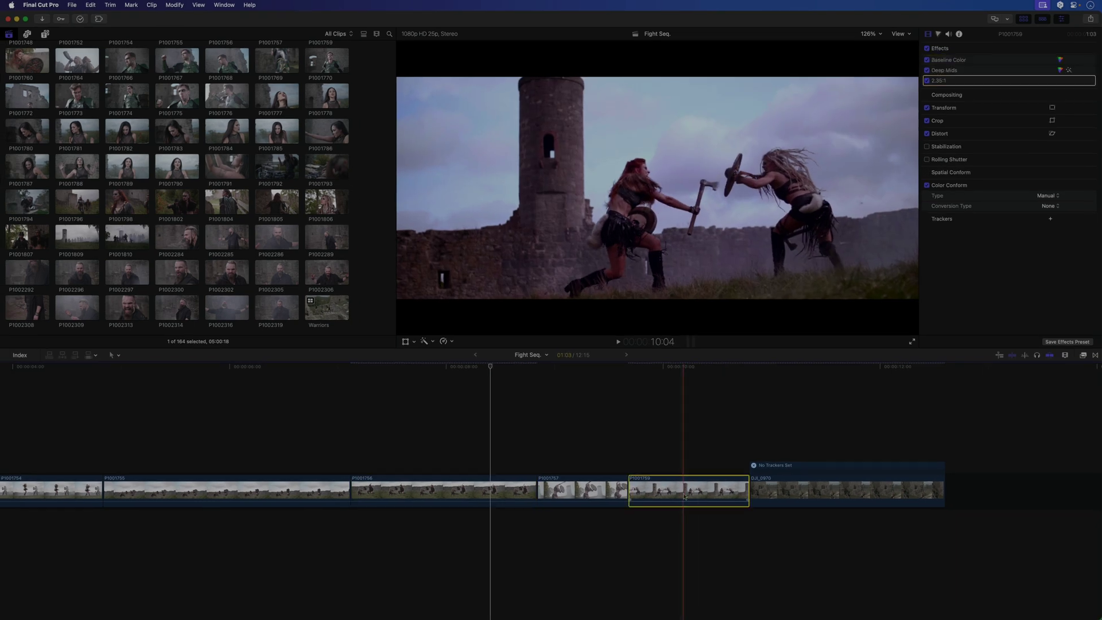